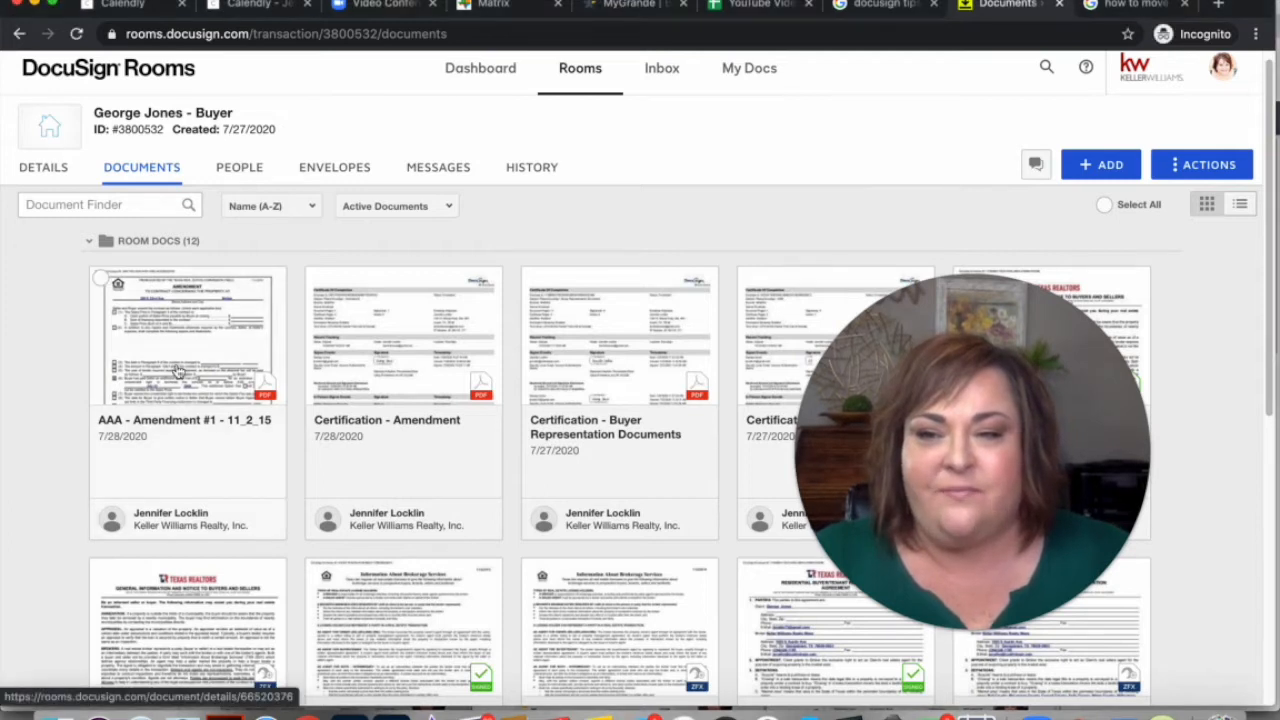
Open 'AAA - Amendment #1 - 11_2_15' in the viewer and show its document actions list
{"action": "left_click", "coordinate": [177, 370]}
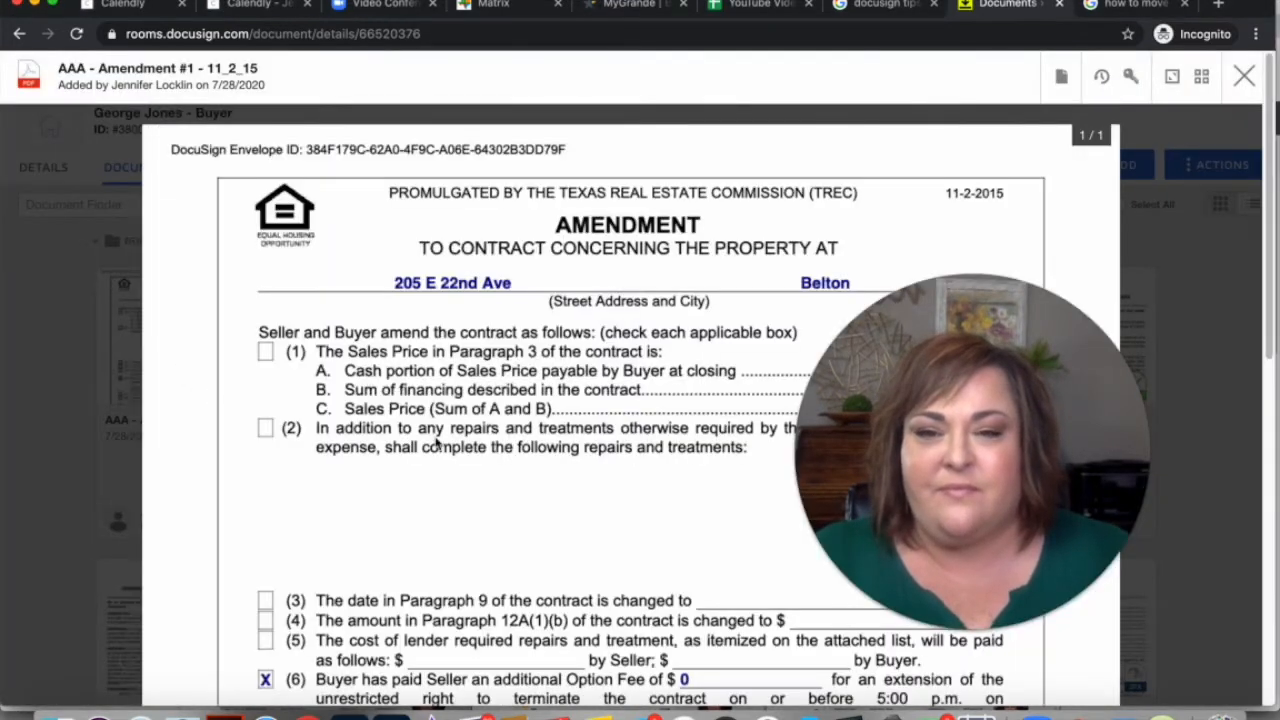
{"action": "scroll", "coordinate": [533, 452], "scroll_direction": "down", "scroll_amount": 5}
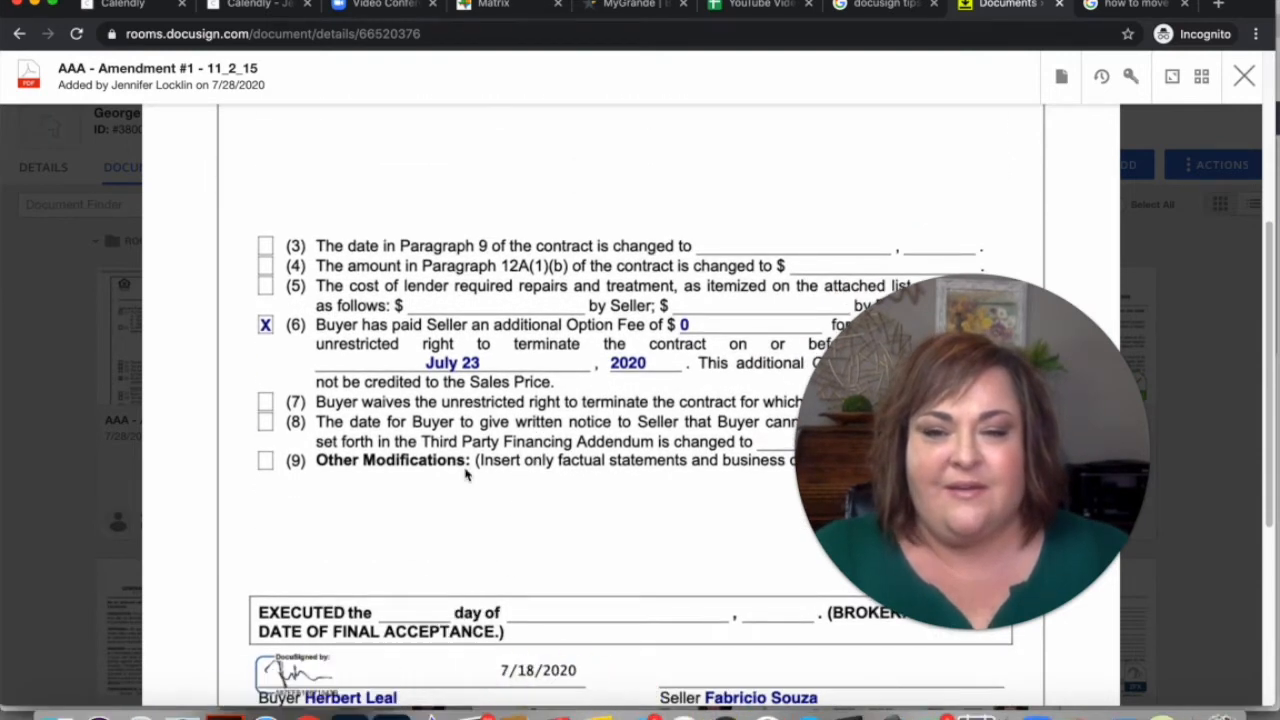
{"action": "scroll", "coordinate": [465, 475], "scroll_direction": "up", "scroll_amount": 5}
{"action": "left_click_drag", "start_coordinate": [926, 449], "coordinate": [147, 514]}
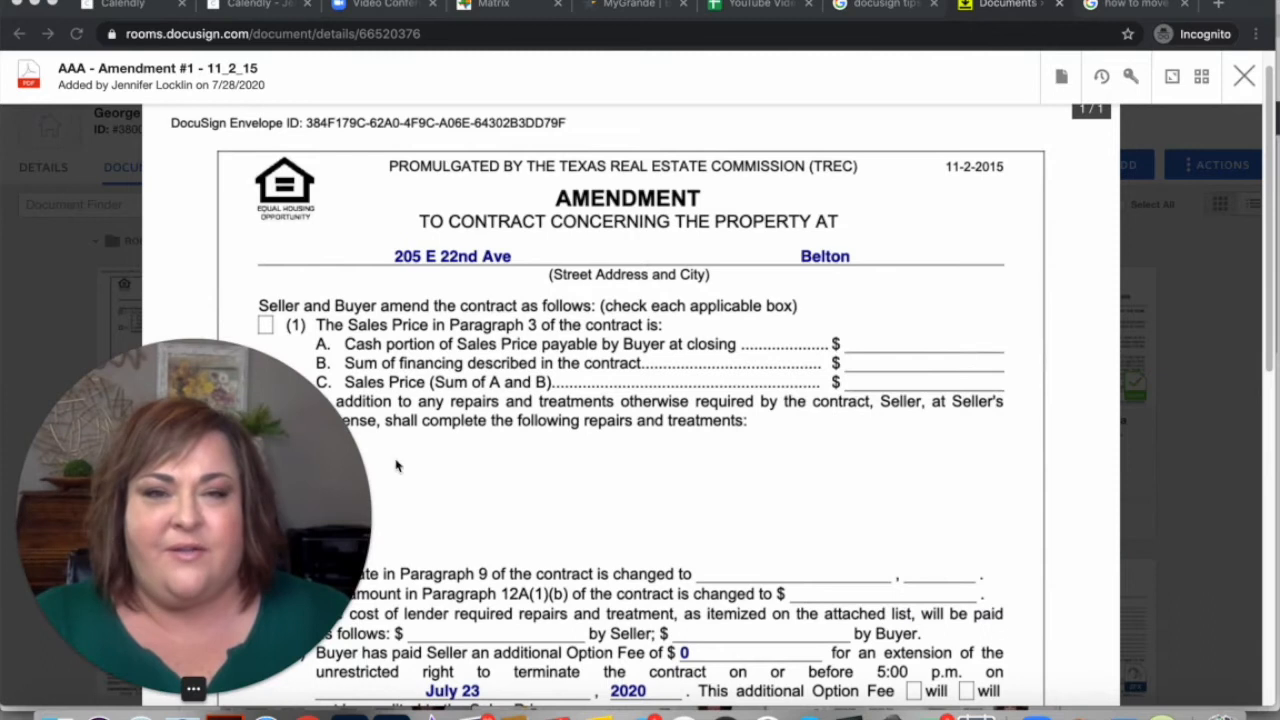
{"action": "left_click", "coordinate": [1062, 80]}
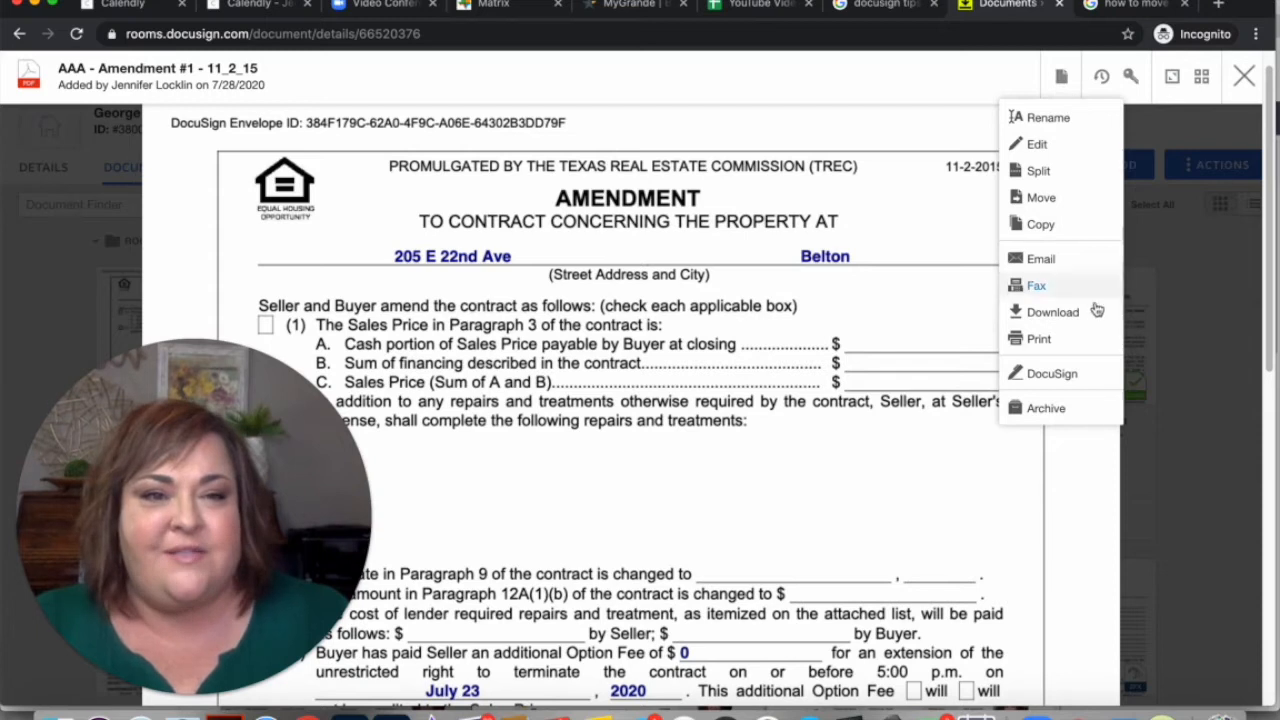
Rename the AAA amendment document to 'Revised Option Period Amendment' and save the new name
{"action": "left_click", "coordinate": [1046, 116]}
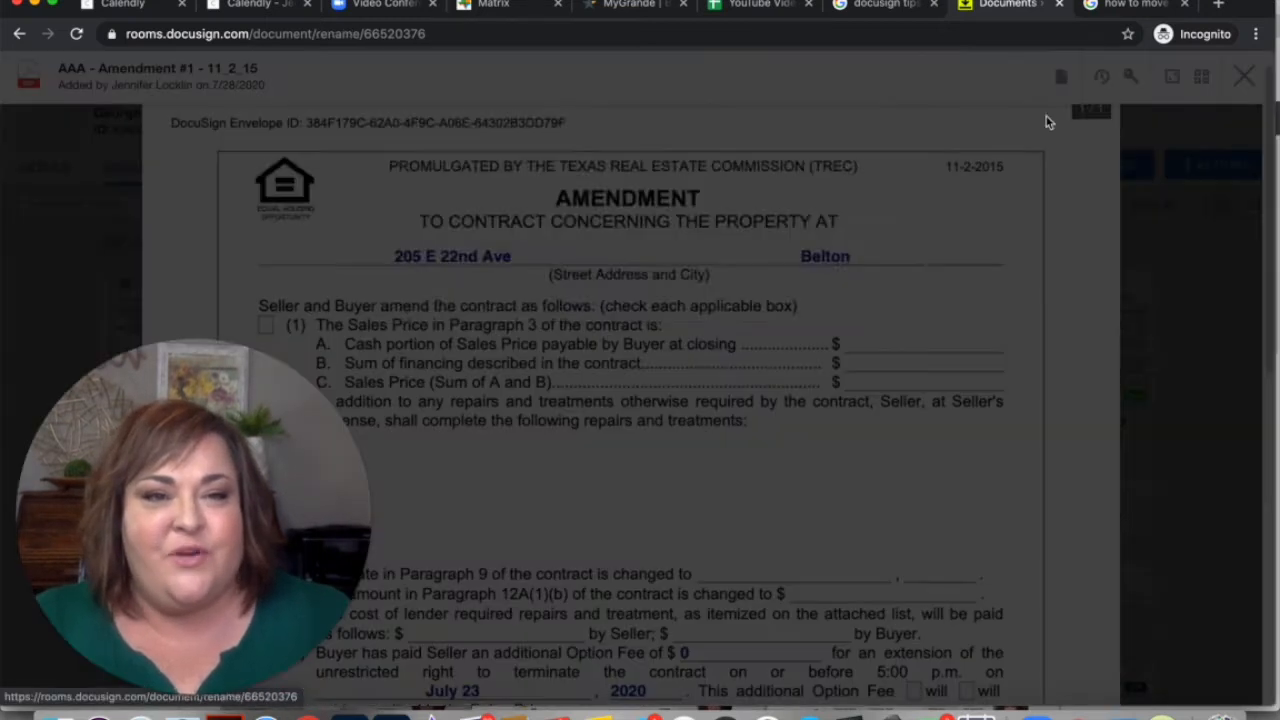
{"action": "left_click_drag", "start_coordinate": [617, 211], "coordinate": [392, 210]}
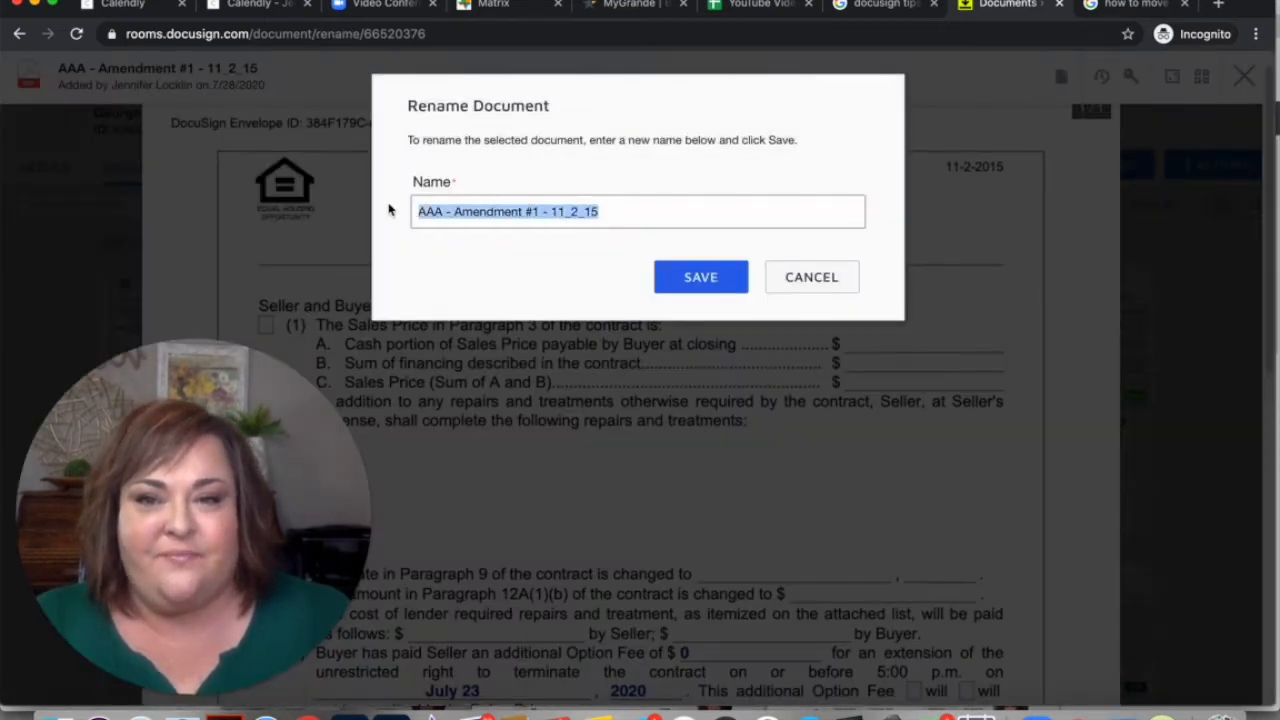
{"action": "type", "text": "R"}
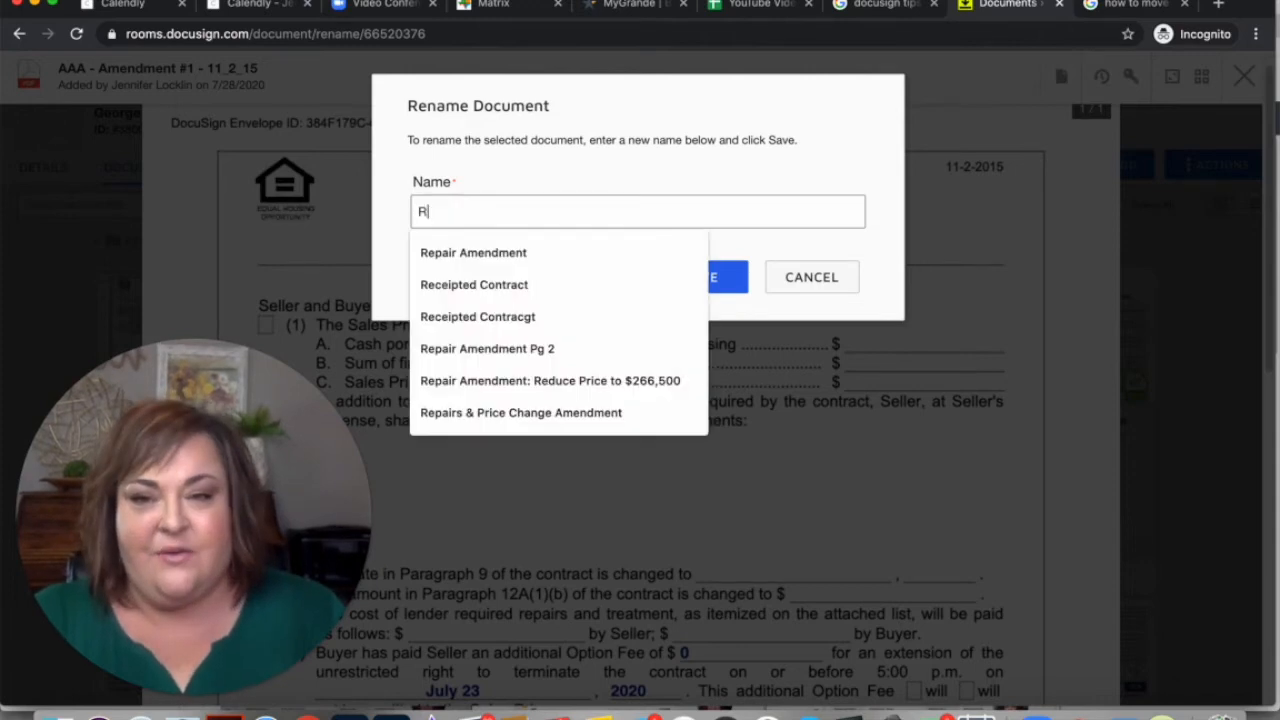
{"action": "type", "text": "evised"}
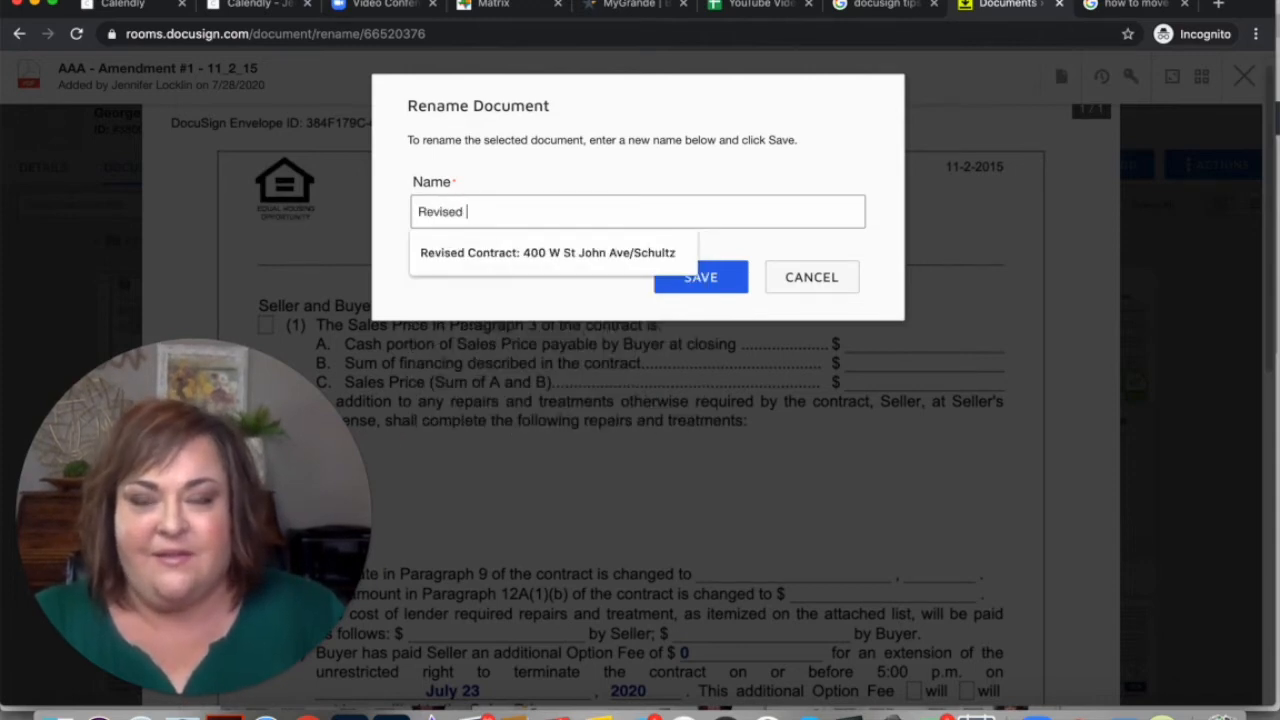
{"action": "type", "text": " Option Period Amendment"}
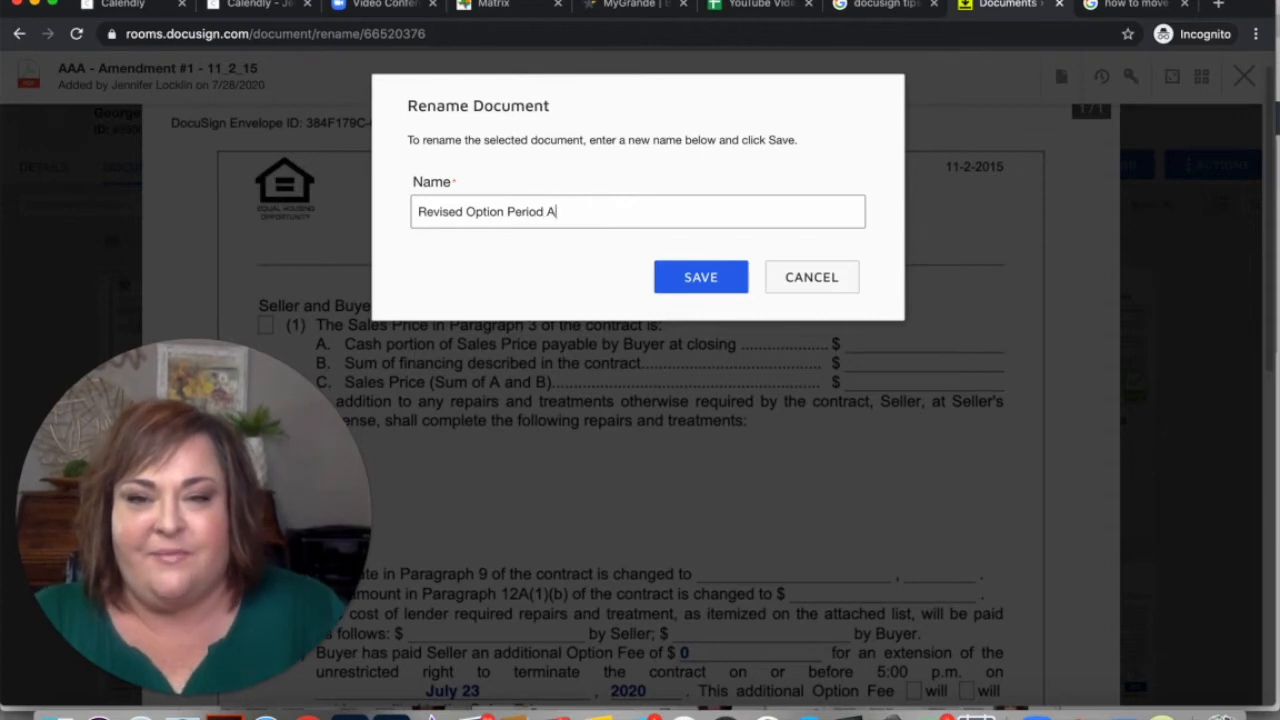
{"action": "left_click", "coordinate": [688, 285]}
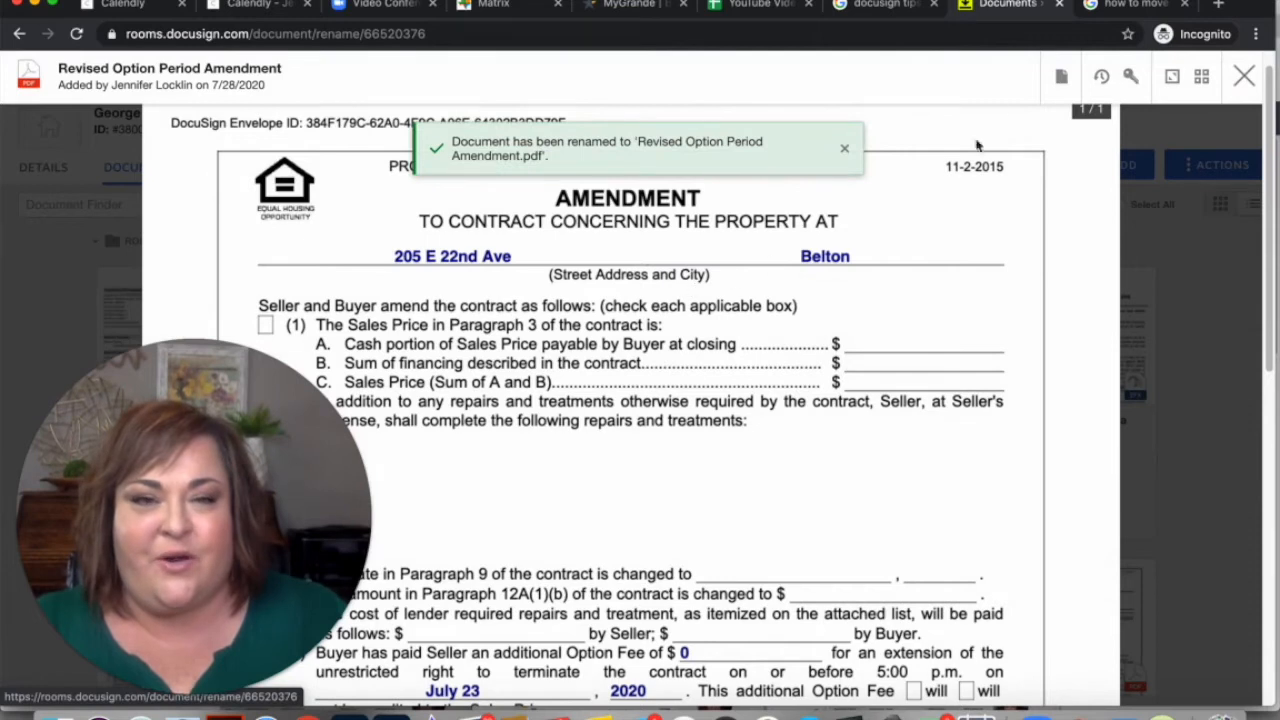
Close the amendment viewer and look through the room's 12 documents in the Documents grid
{"action": "left_click", "coordinate": [1060, 76]}
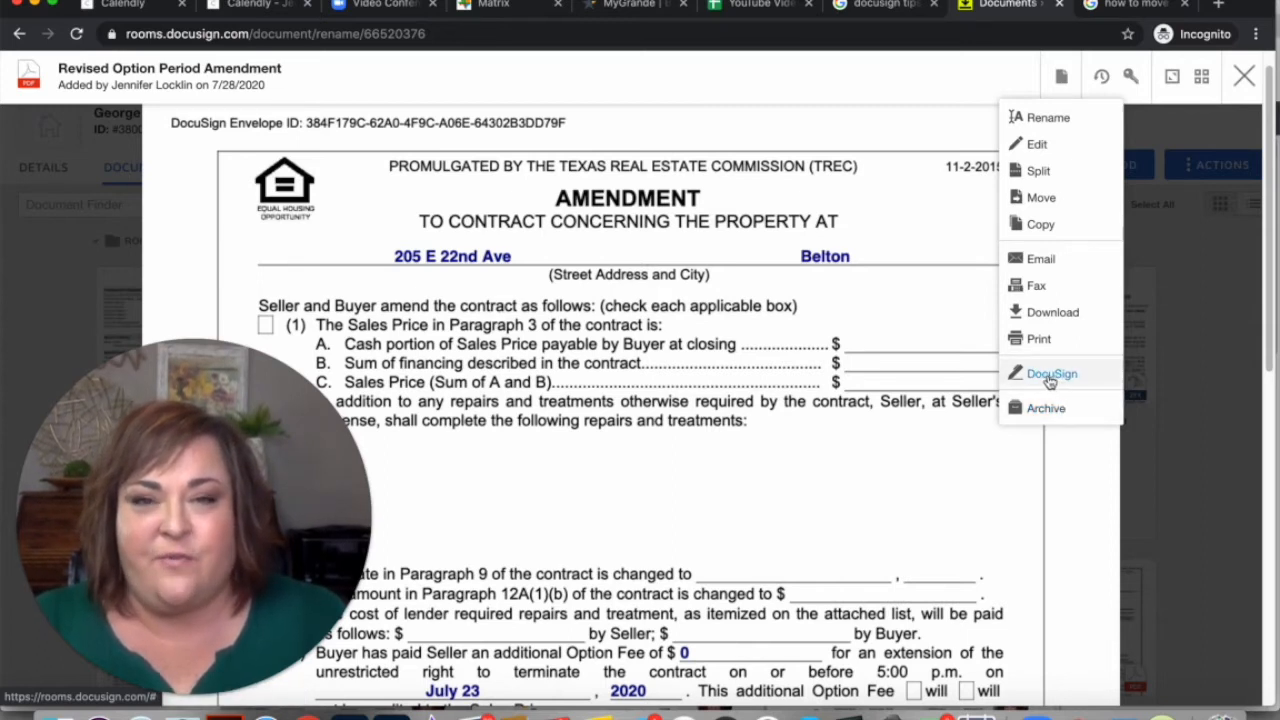
{"action": "left_click", "coordinate": [1243, 77]}
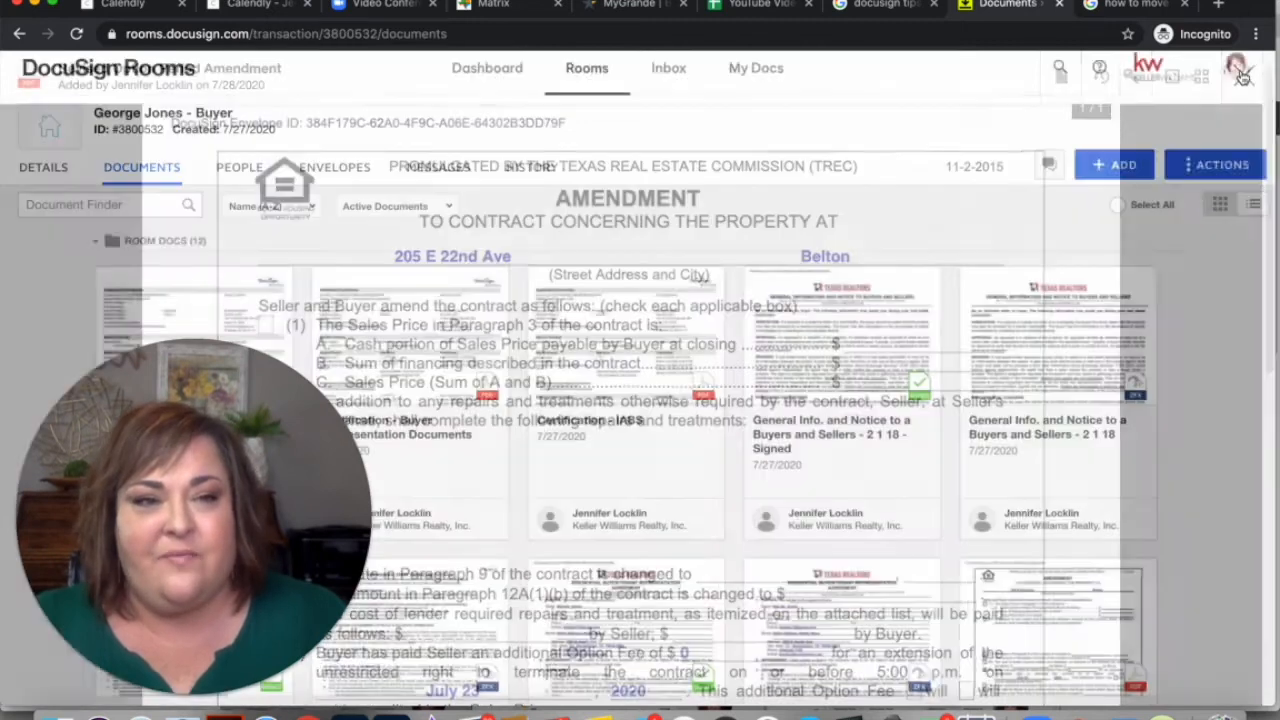
{"action": "left_click_drag", "start_coordinate": [320, 418], "coordinate": [1150, 395]}
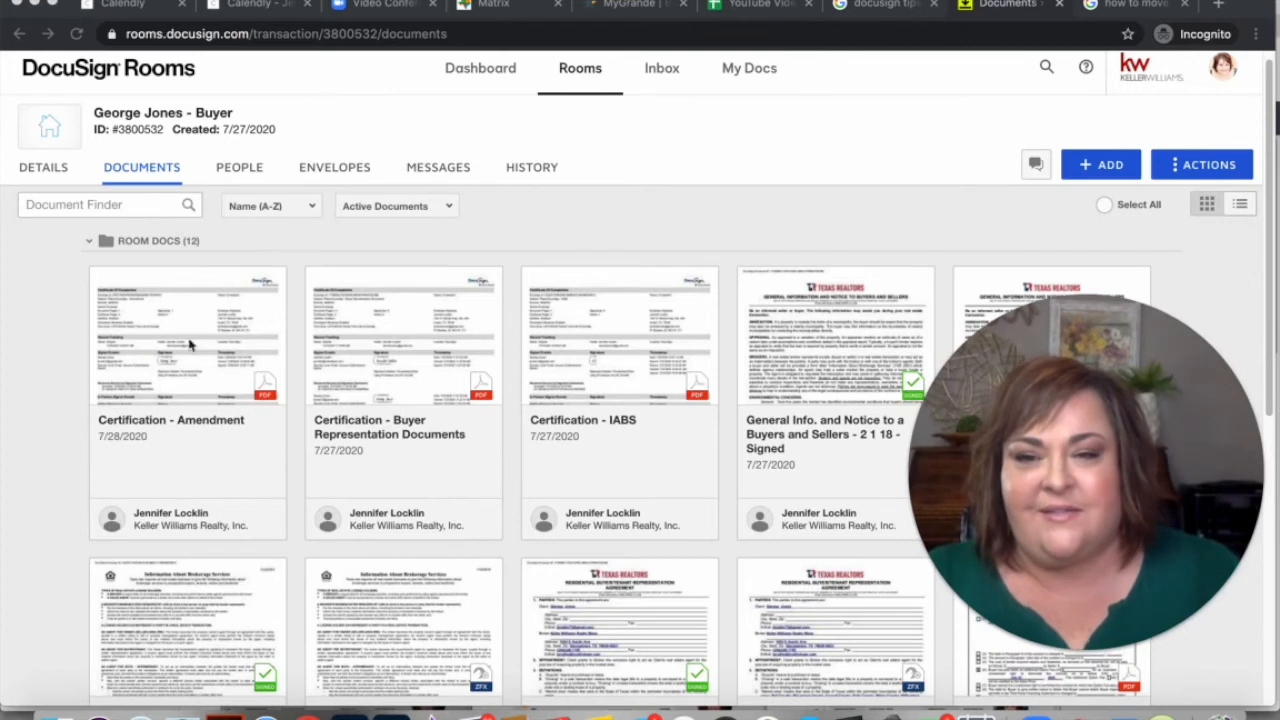
{"action": "scroll", "coordinate": [343, 408], "scroll_direction": "down", "scroll_amount": 5}
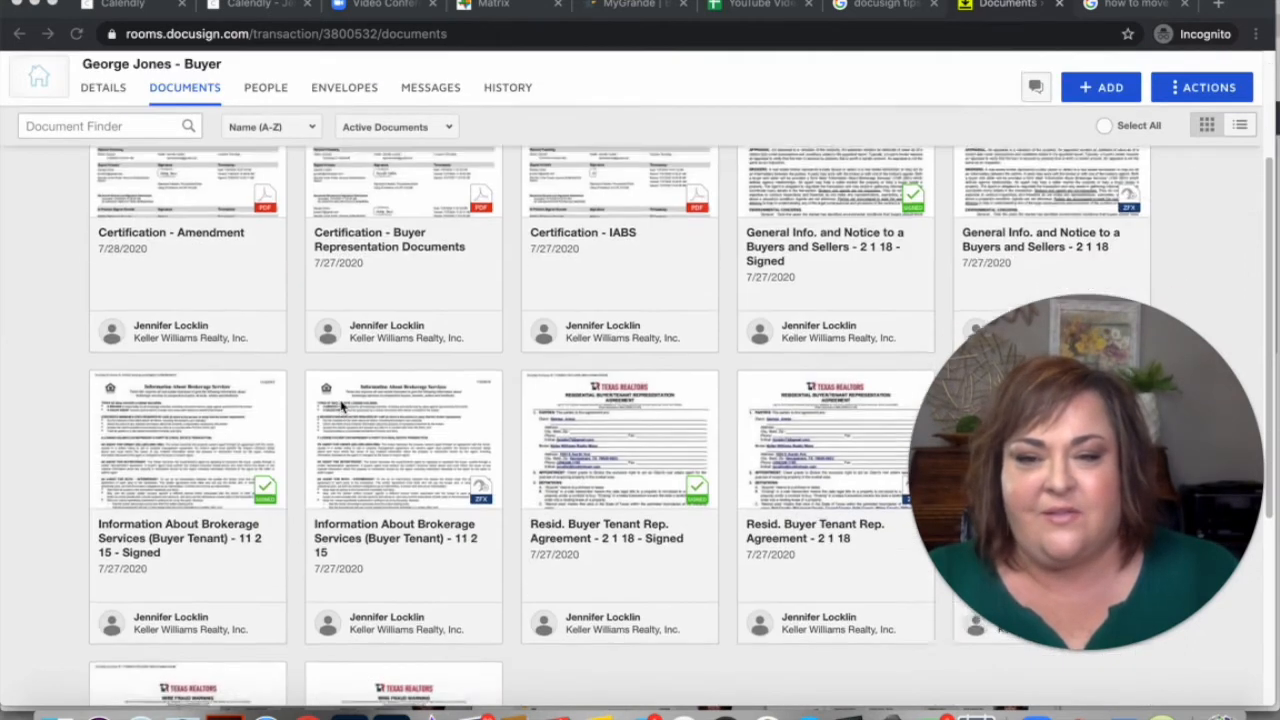
{"action": "scroll", "coordinate": [343, 408], "scroll_direction": "down", "scroll_amount": 4}
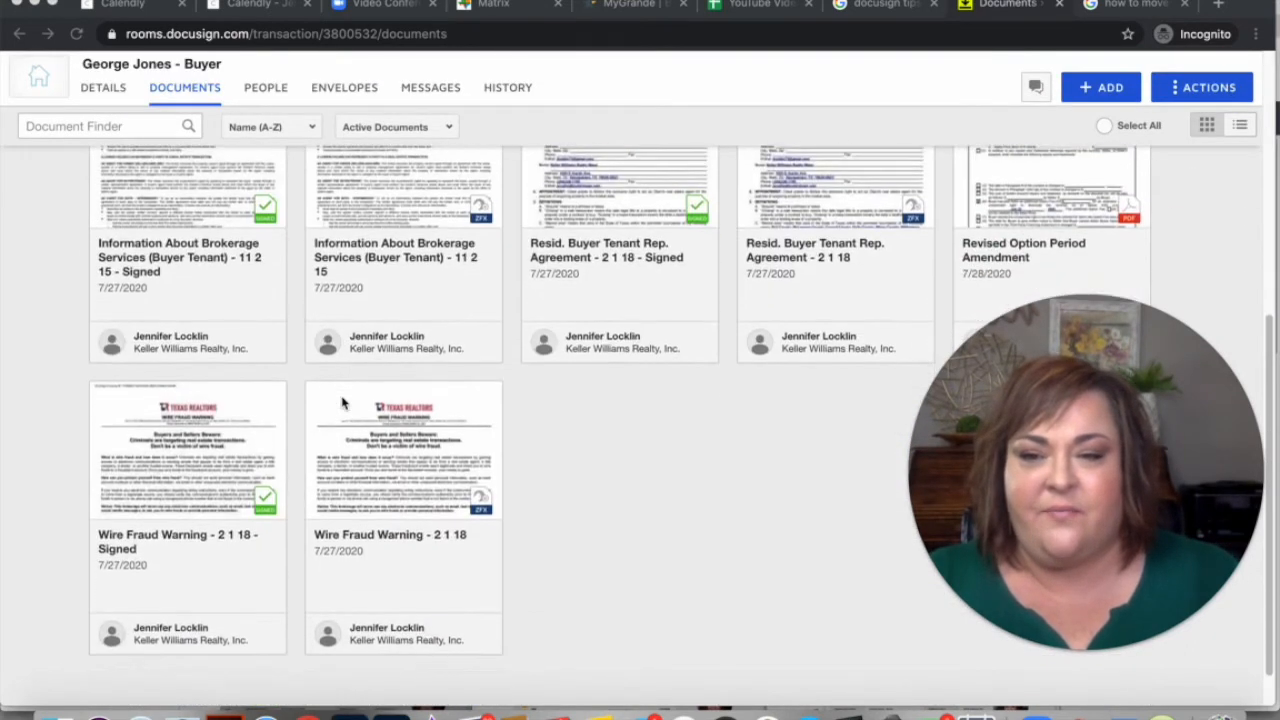
{"action": "scroll", "coordinate": [341, 402], "scroll_direction": "up", "scroll_amount": 9}
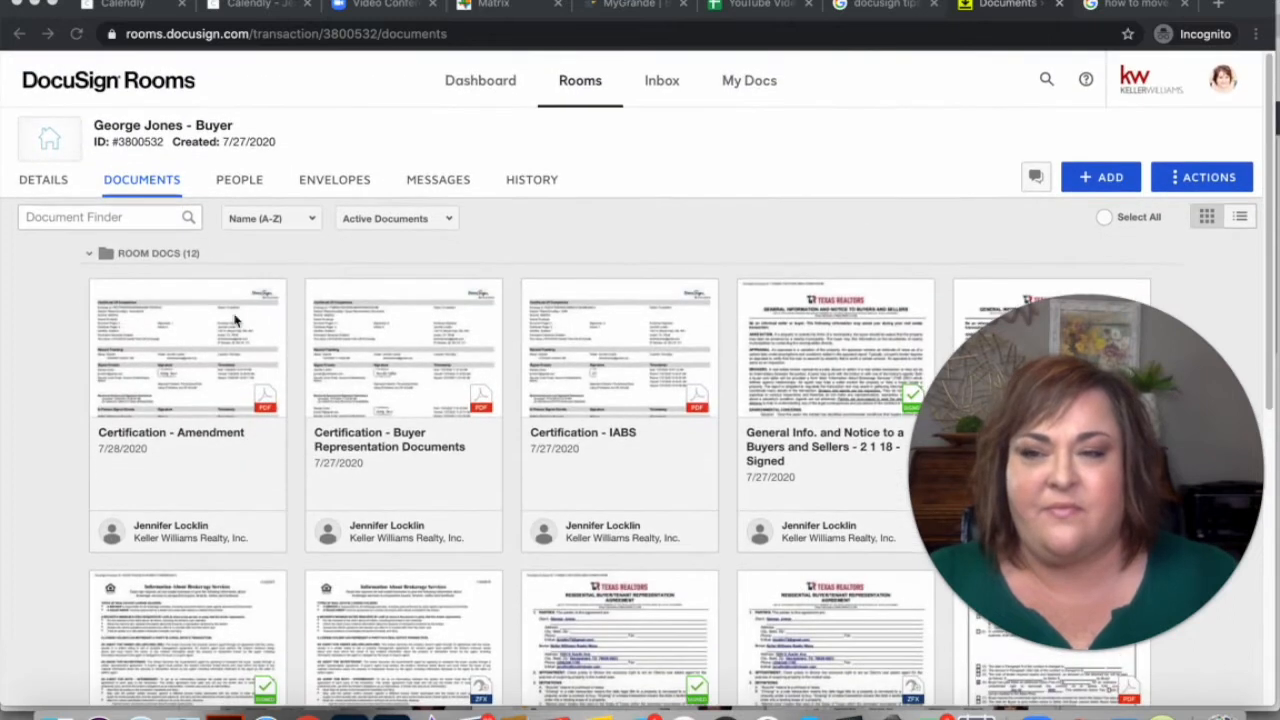
Find 'revised' in the room, select Revised Option Period Amendment, and start a DocuSign envelope with it
{"action": "left_click", "coordinate": [128, 218]}
{"action": "type", "text": "r"}
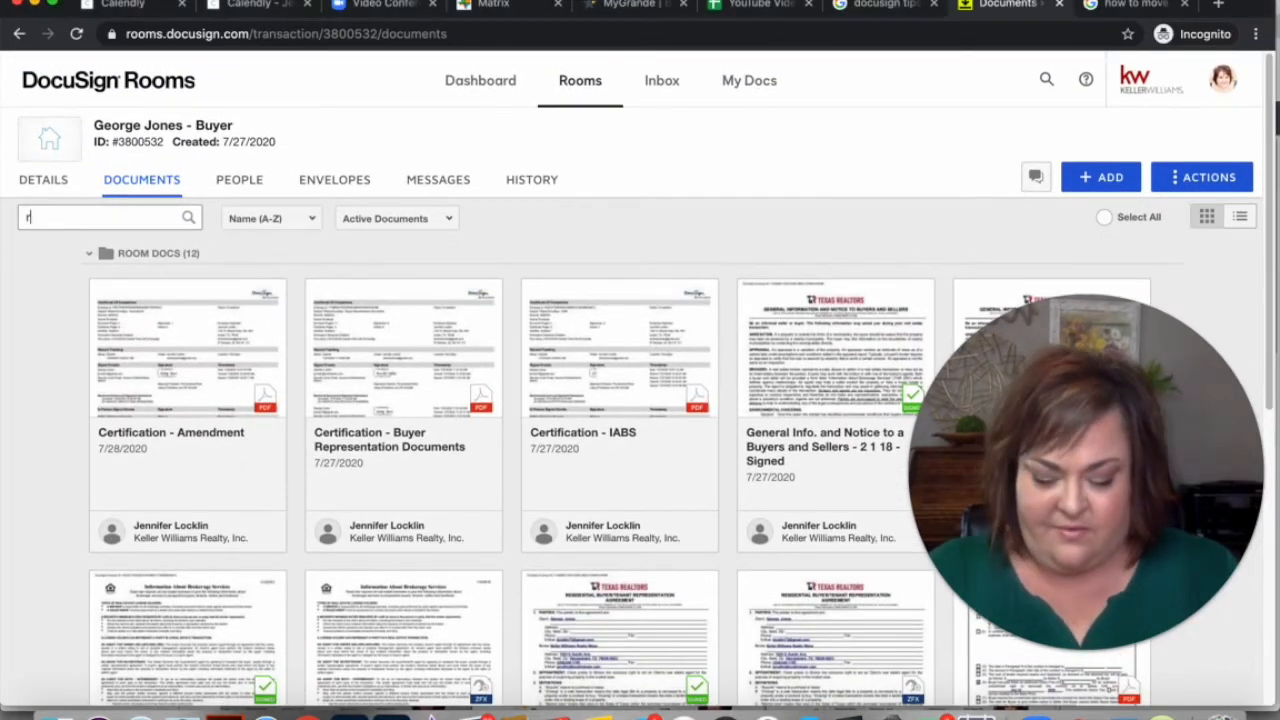
{"action": "type", "text": "evised"}
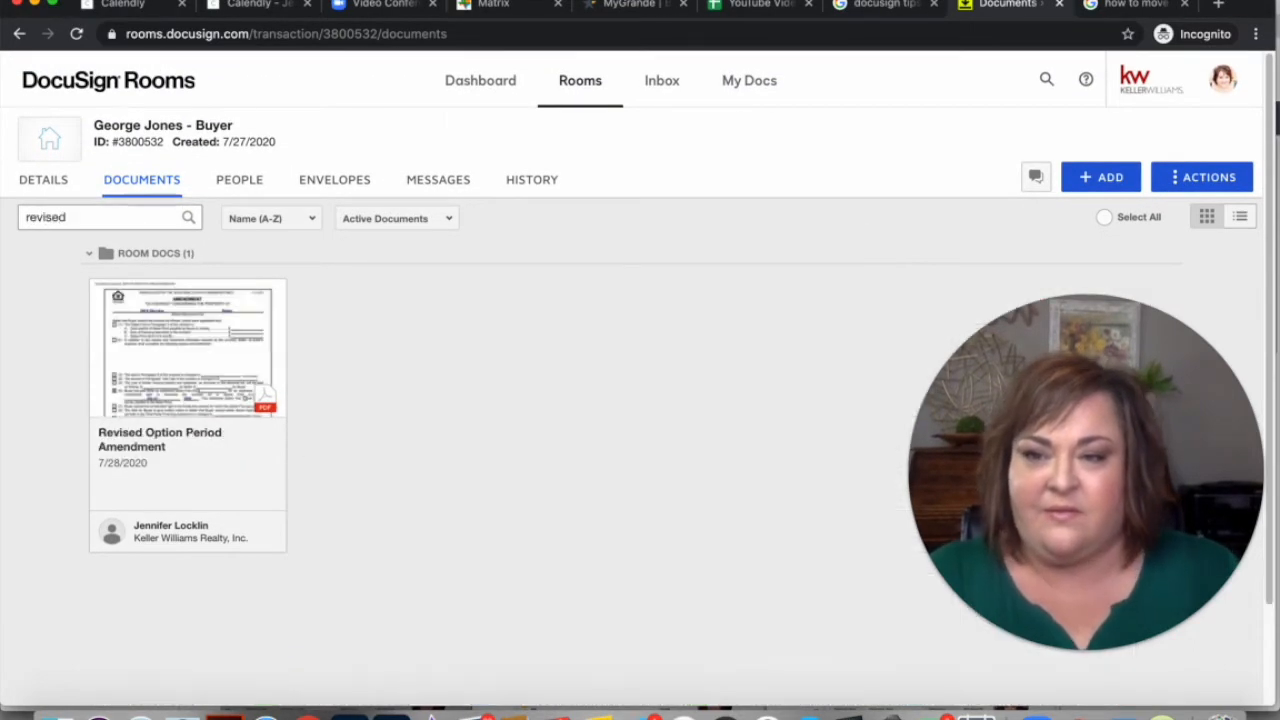
{"action": "left_click", "coordinate": [101, 293]}
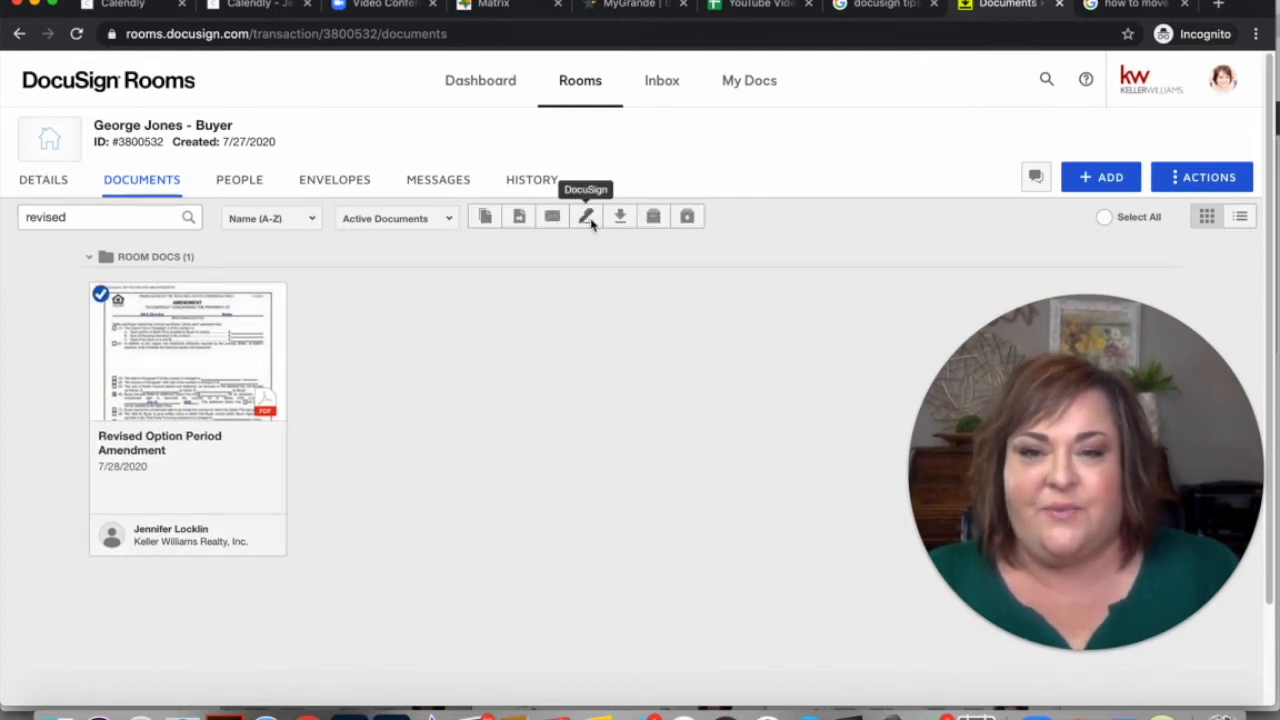
{"action": "left_click", "coordinate": [588, 218]}
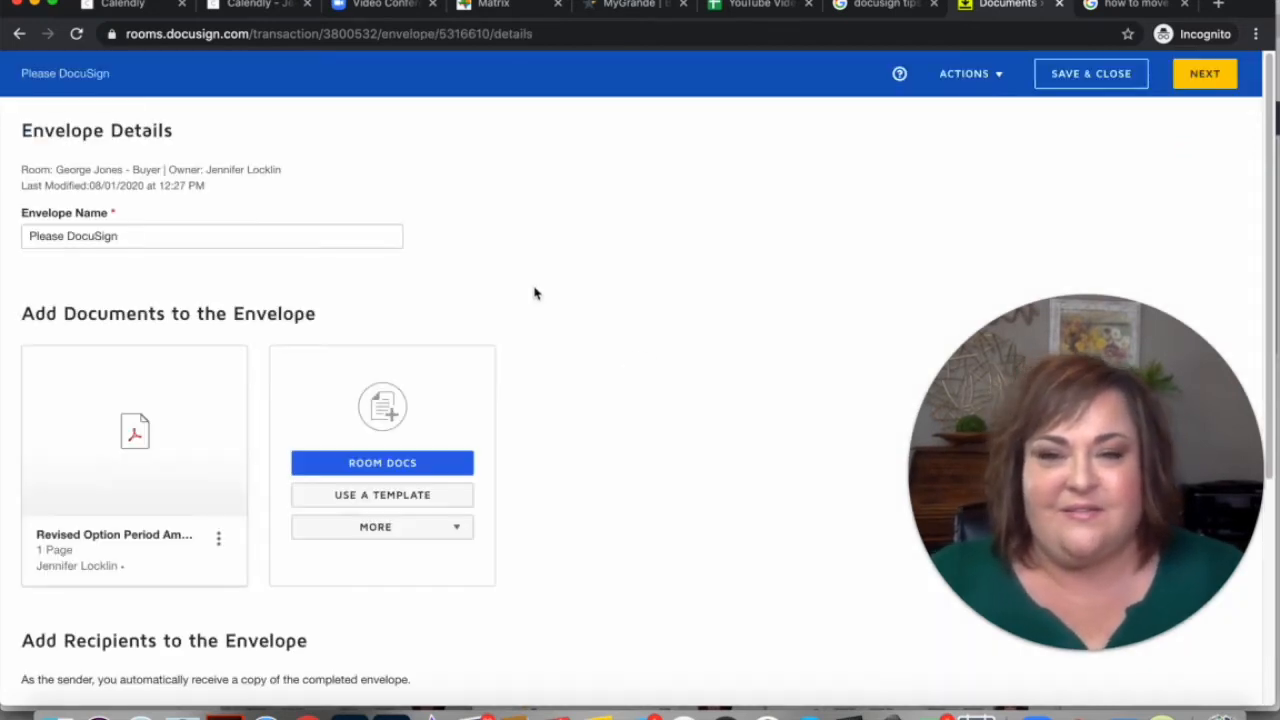
Name the envelope 'Revised Option Period Amendment' and copy that name
{"action": "left_click_drag", "start_coordinate": [121, 233], "coordinate": [3, 237]}
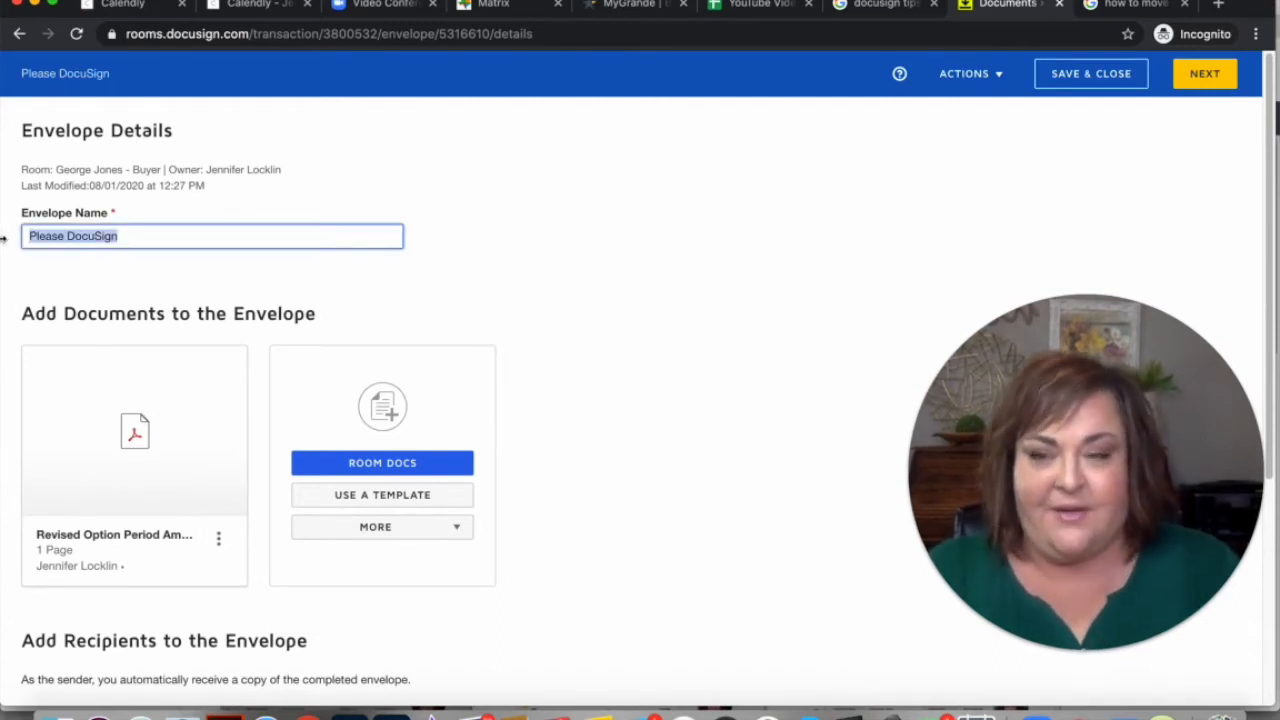
{"action": "type", "text": "Revised Option Period Amen"}
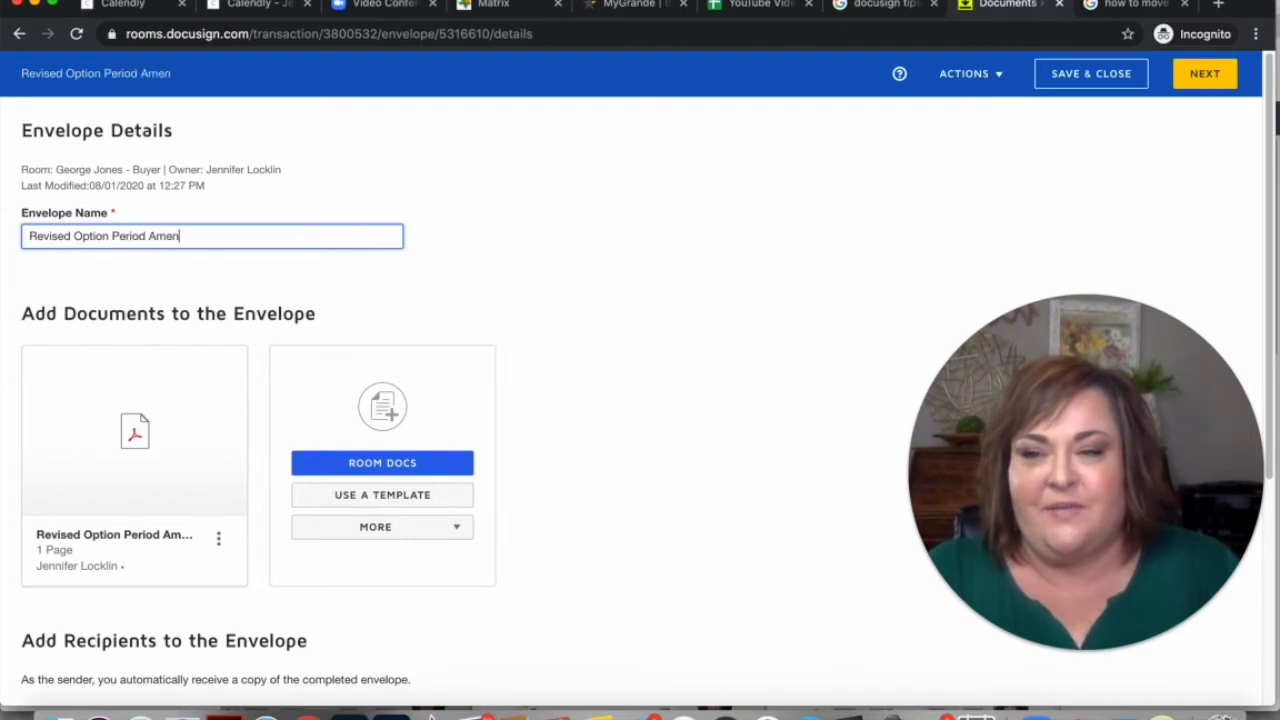
{"action": "type", "text": "dmnet"}
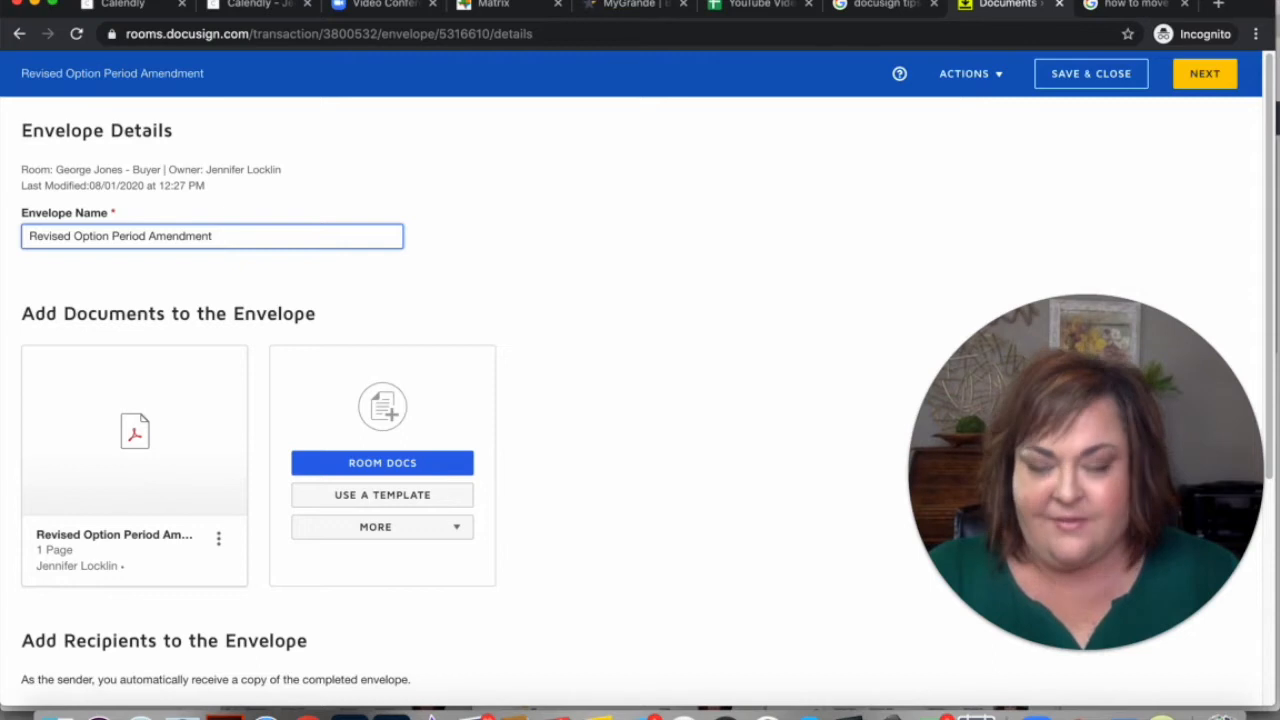
{"action": "key", "text": "super+a"}
{"action": "key", "text": "super+c"}
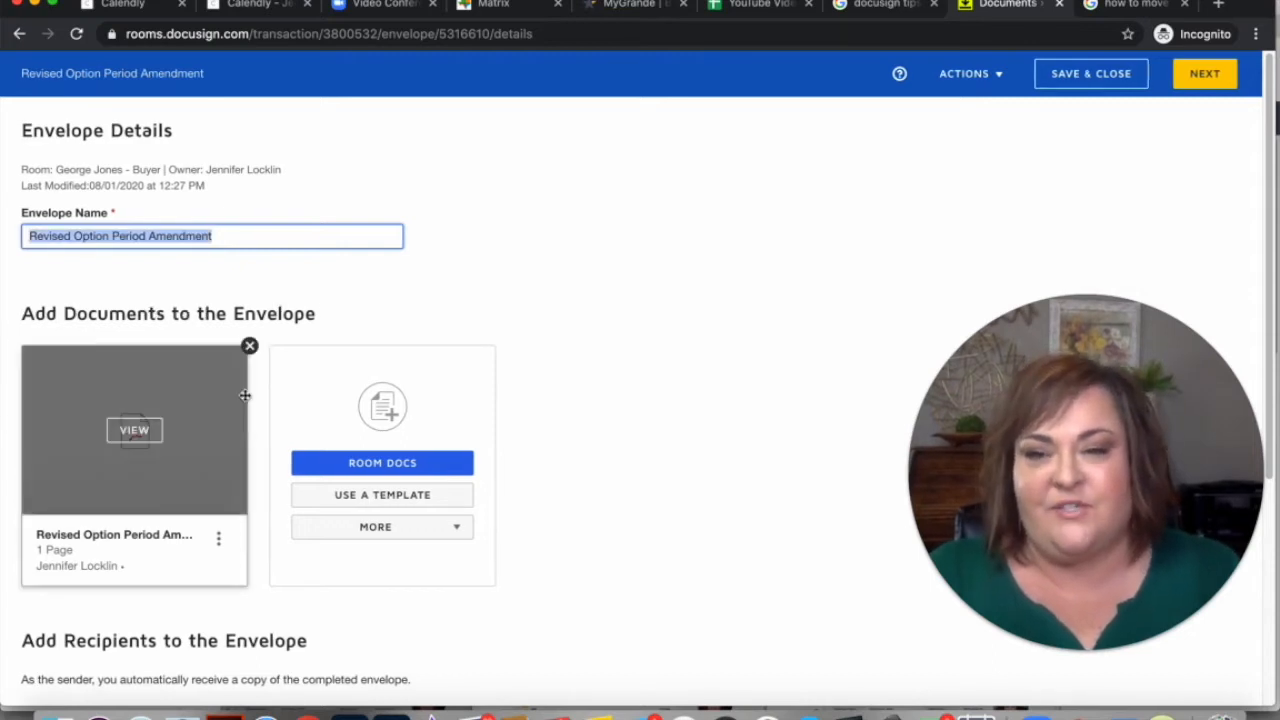
Paste the amendment name into the email subject after 'Please DocuSign -'
{"action": "scroll", "coordinate": [241, 397], "scroll_direction": "down", "scroll_amount": 3}
{"action": "scroll", "coordinate": [220, 520], "scroll_direction": "down", "scroll_amount": 2}
{"action": "left_click", "coordinate": [221, 536]}
{"action": "type", "text": "-"}
{"action": "key", "text": "super+v"}
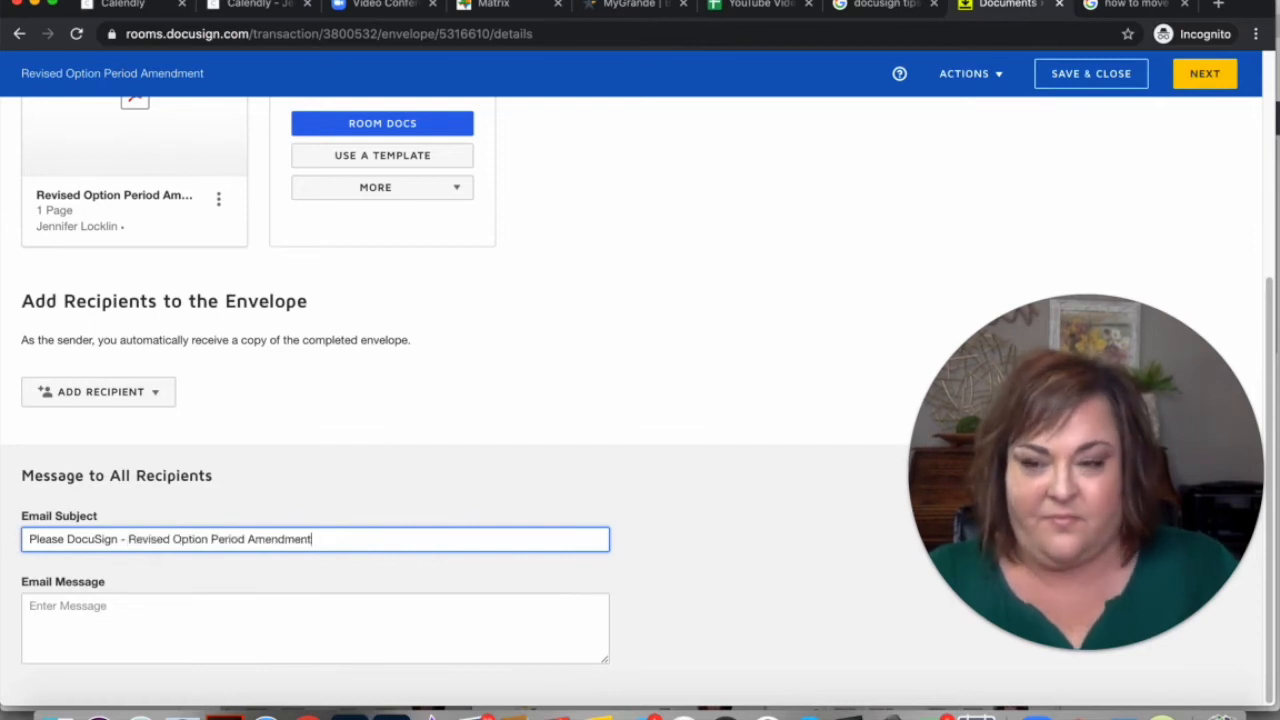
{"action": "scroll", "coordinate": [418, 407], "scroll_direction": "up", "scroll_amount": 1}
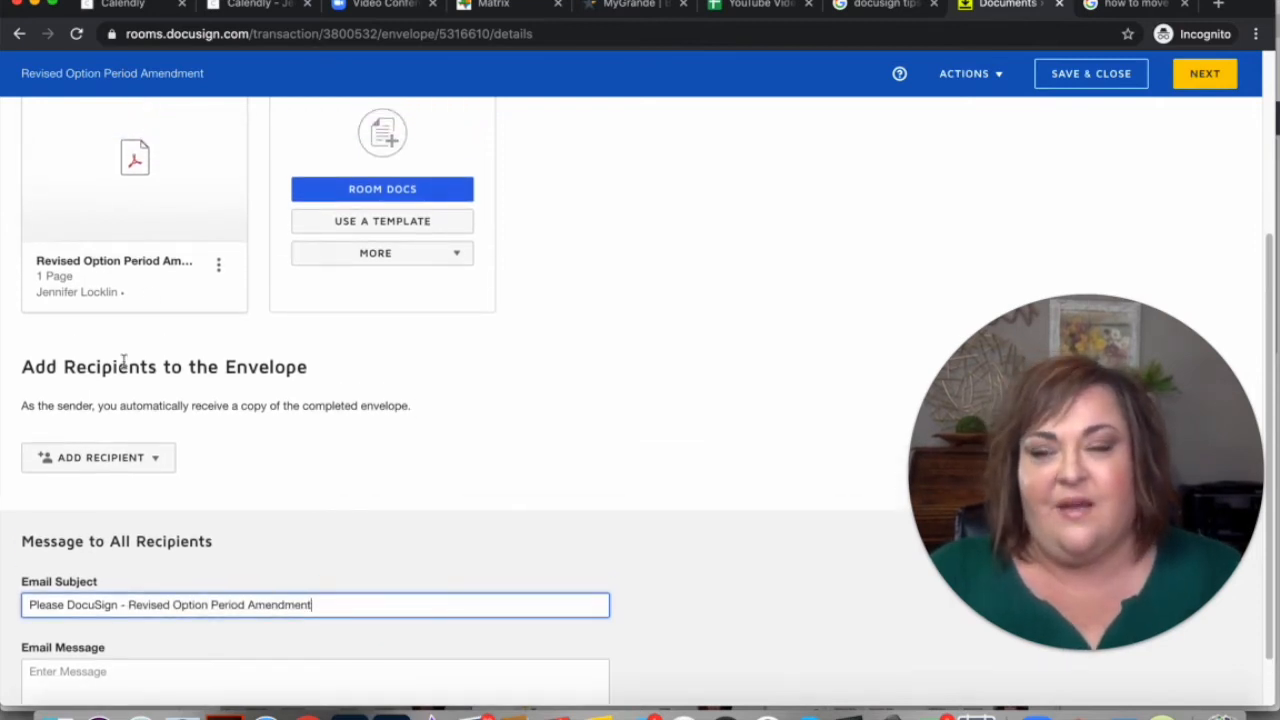
Add the buyer from Room Participants as the envelope's signing recipient
{"action": "left_click", "coordinate": [146, 464]}
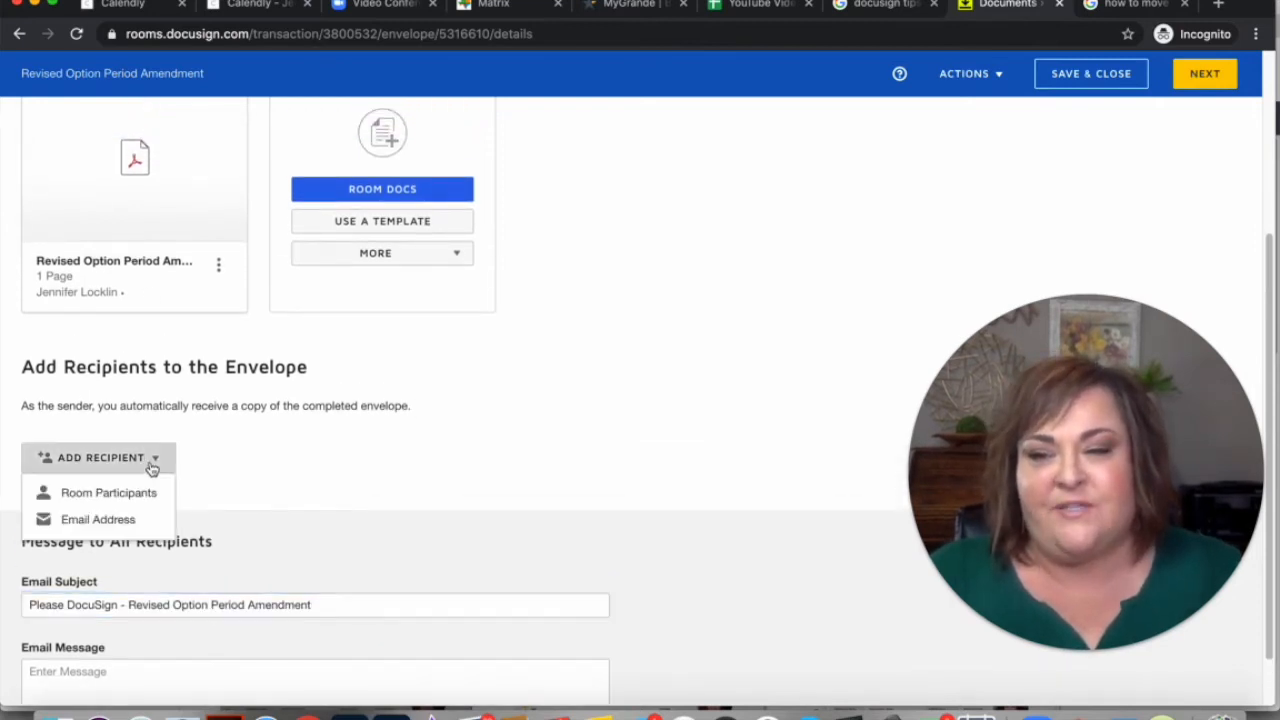
{"action": "left_click", "coordinate": [141, 494]}
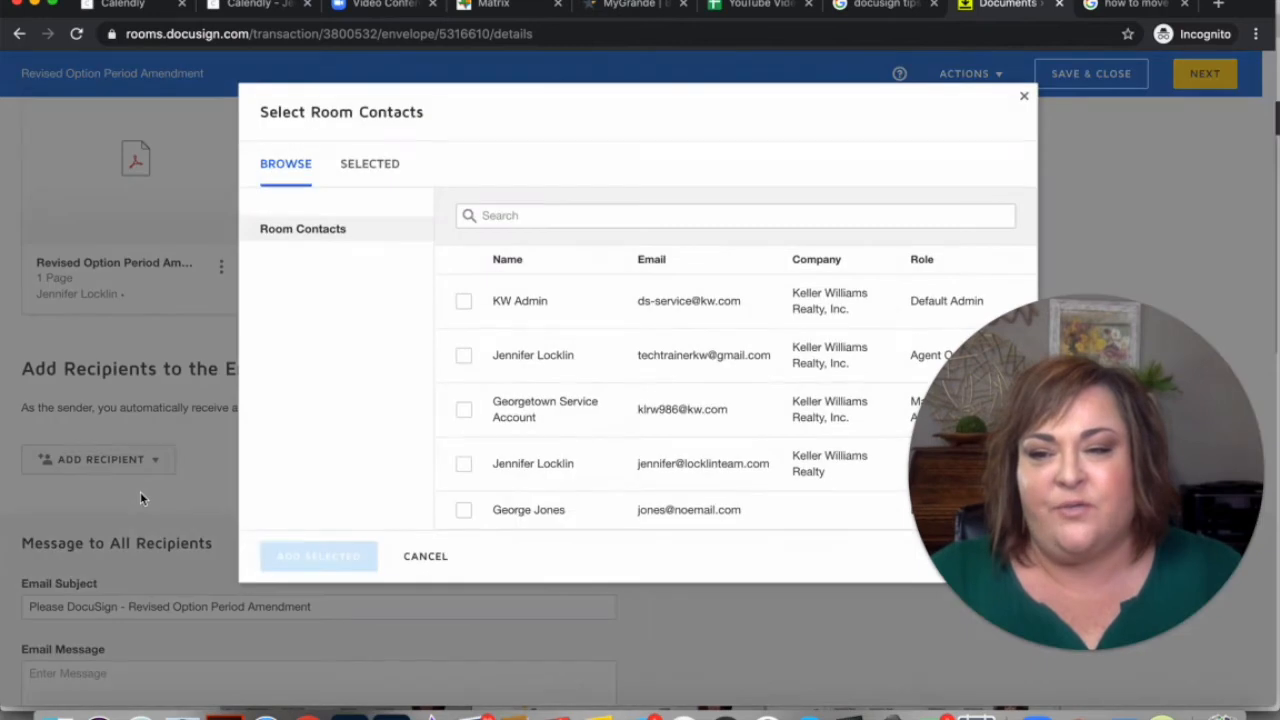
{"action": "left_click", "coordinate": [464, 512]}
{"action": "left_click", "coordinate": [322, 559]}
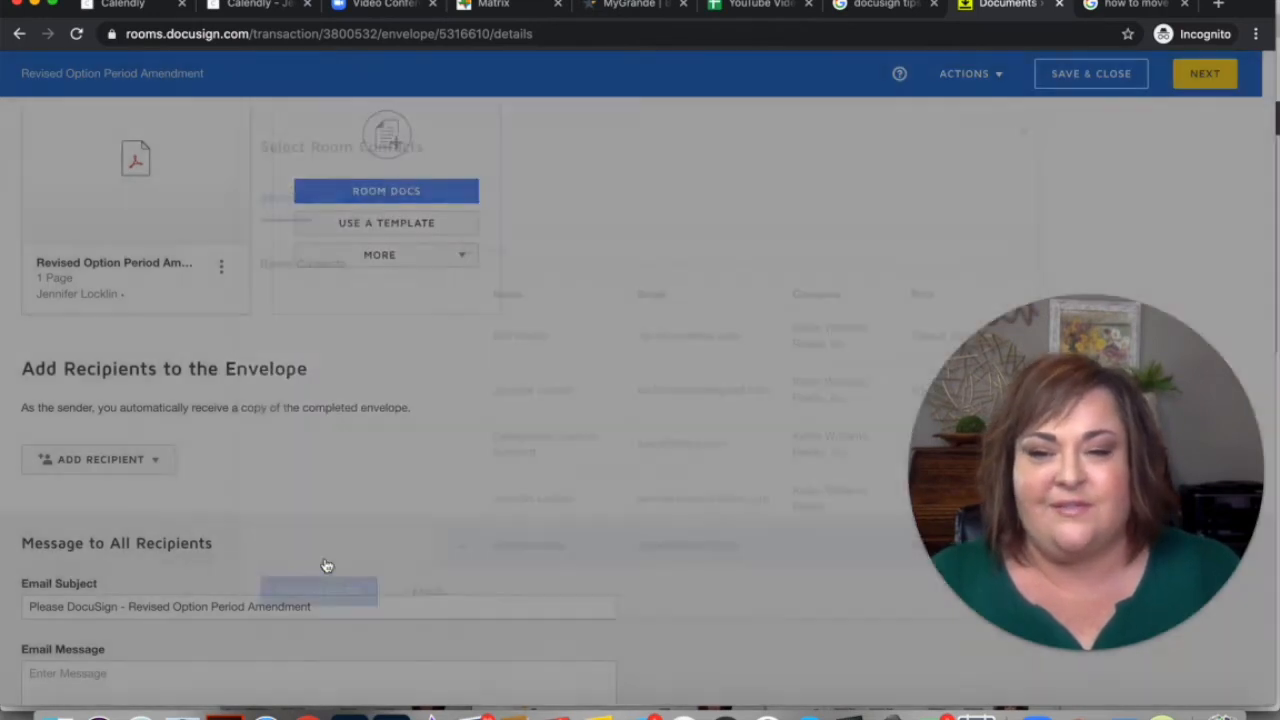
Overwrite the recipient's e-mail with a different e-mail address
{"action": "left_click_drag", "start_coordinate": [250, 486], "coordinate": [55, 481]}
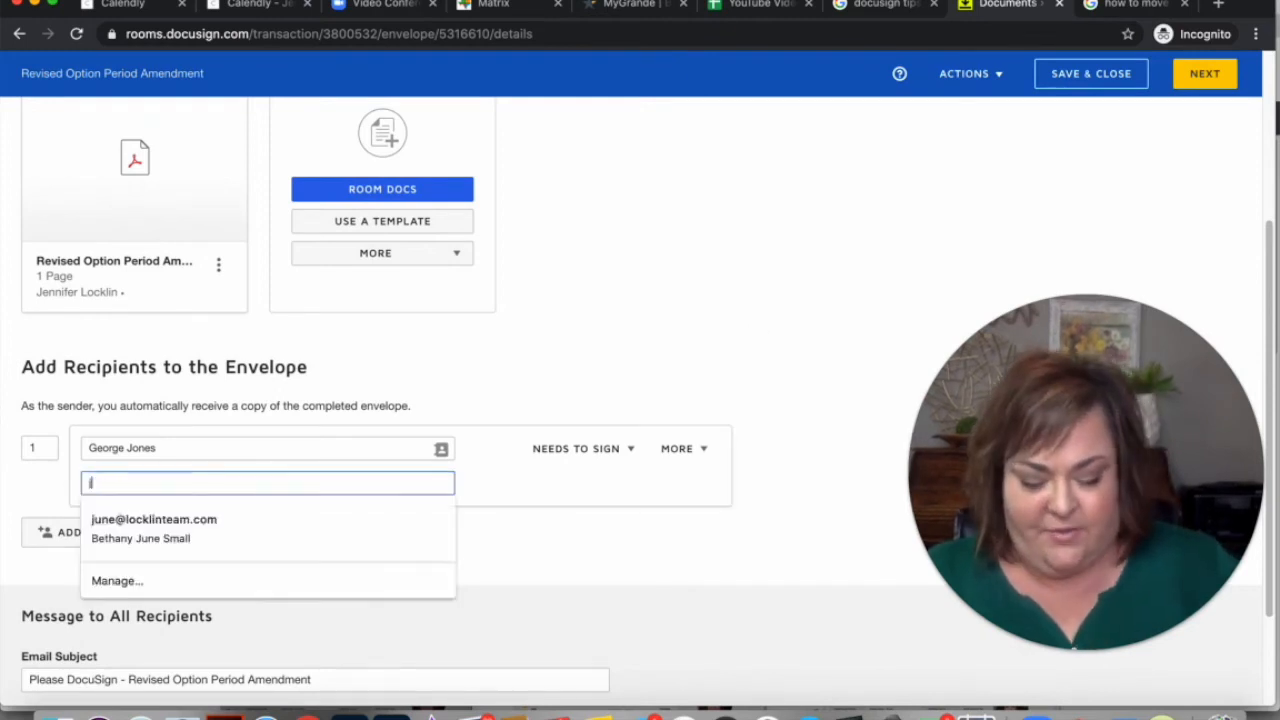
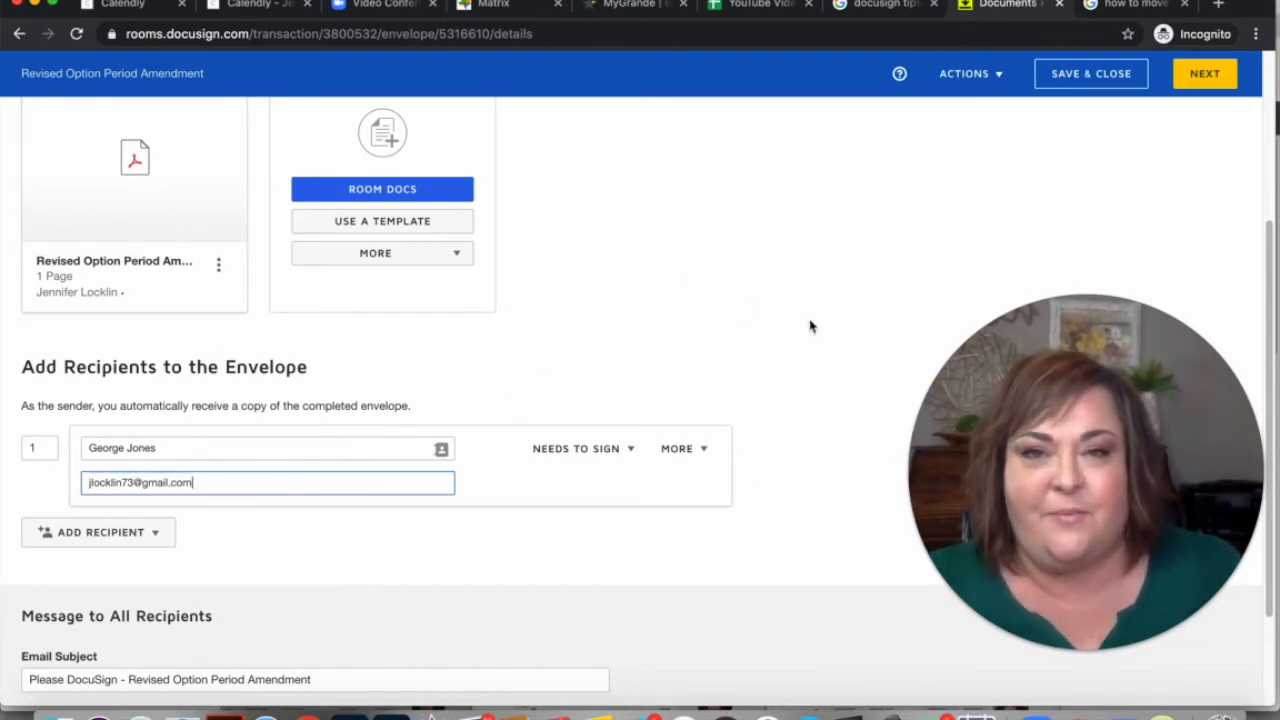
{"action": "scroll", "coordinate": [666, 327], "scroll_direction": "down", "scroll_amount": 1}
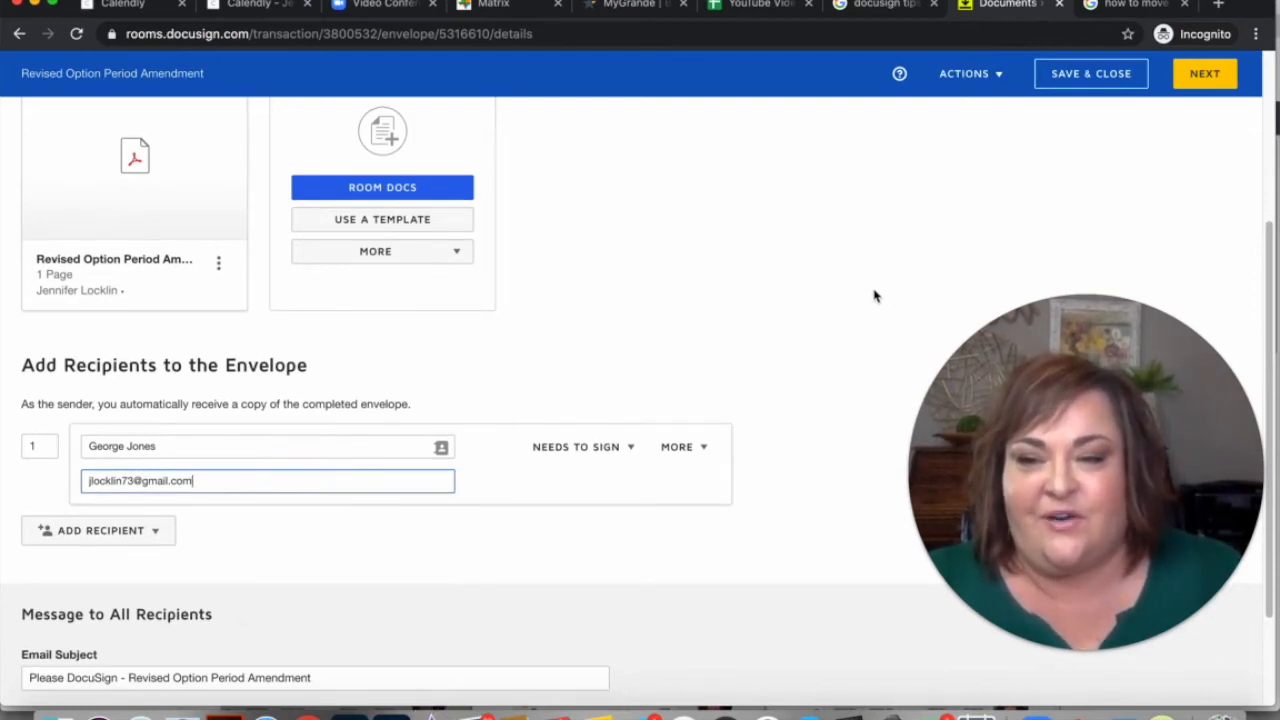
{"action": "scroll", "coordinate": [863, 292], "scroll_direction": "down", "scroll_amount": 1}
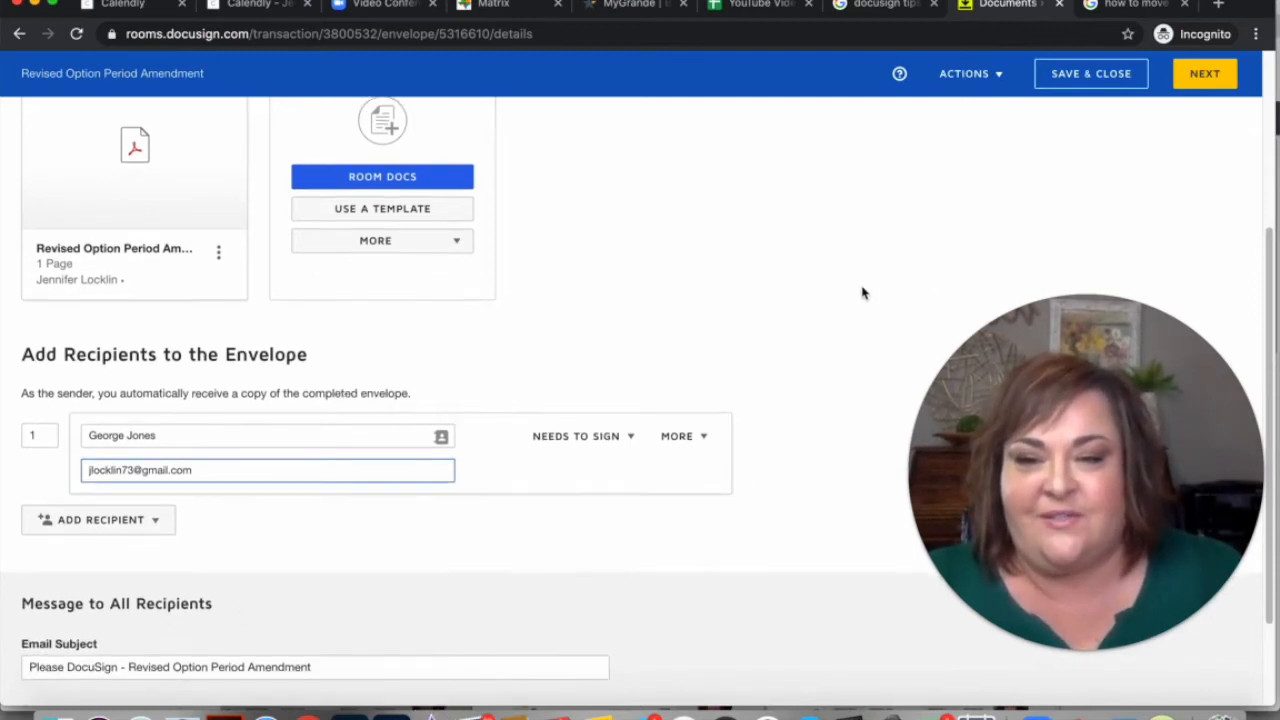
Continue to field placement and scroll the amendment to item (6)'s July 23 date
{"action": "left_click", "coordinate": [1195, 76]}
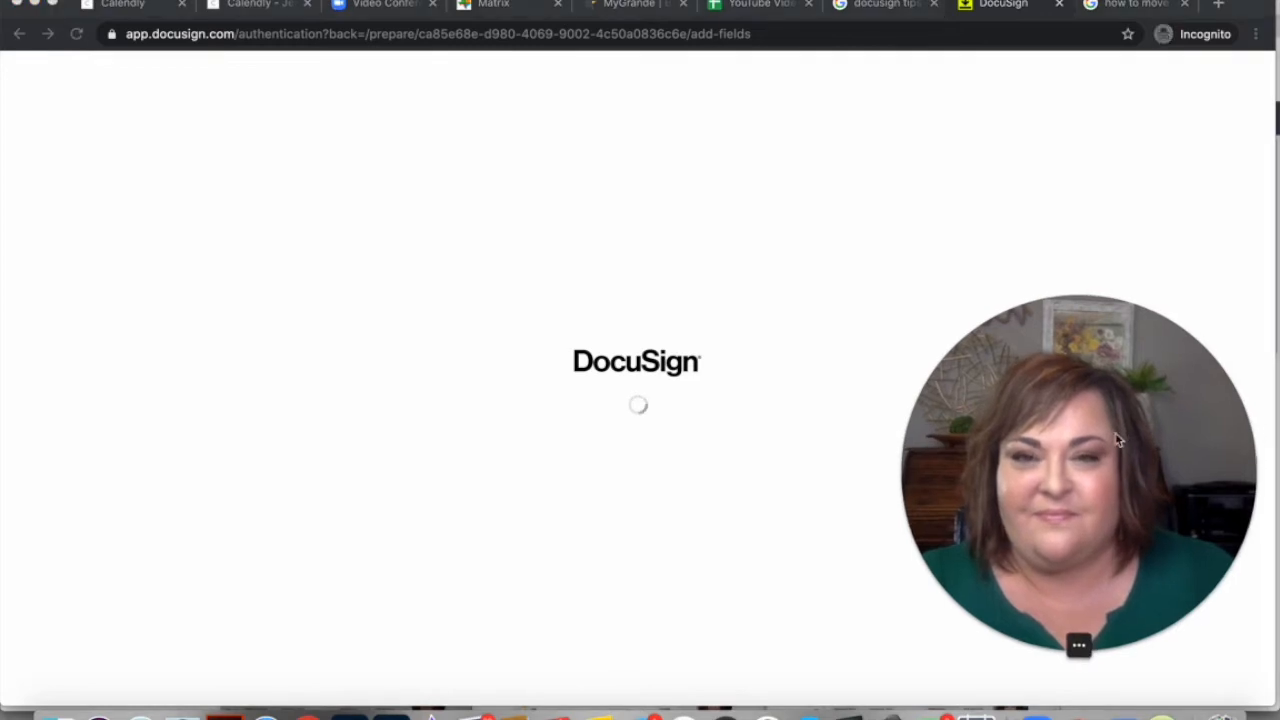
{"action": "left_click_drag", "start_coordinate": [1115, 432], "coordinate": [1008, 430]}
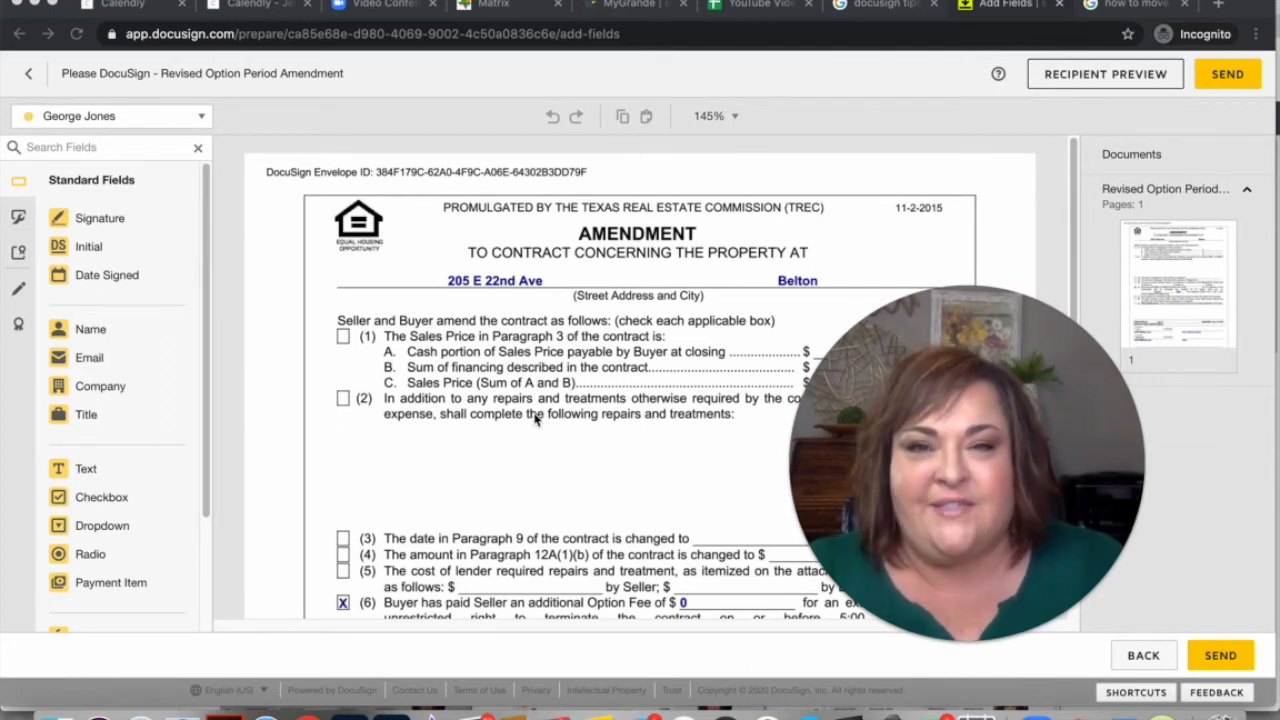
{"action": "scroll", "coordinate": [535, 418], "scroll_direction": "down", "scroll_amount": 5}
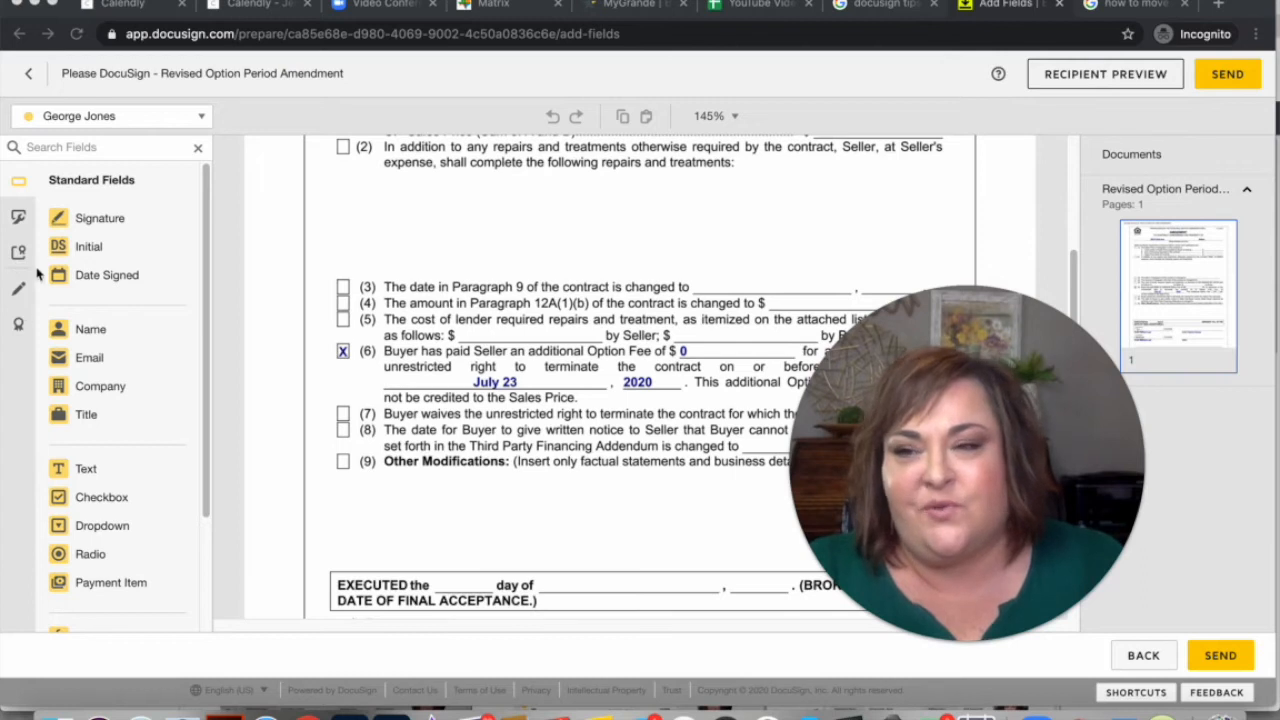
Draw a Markup Tools line striking through 'July 23' in item (6)
{"action": "left_click", "coordinate": [14, 224]}
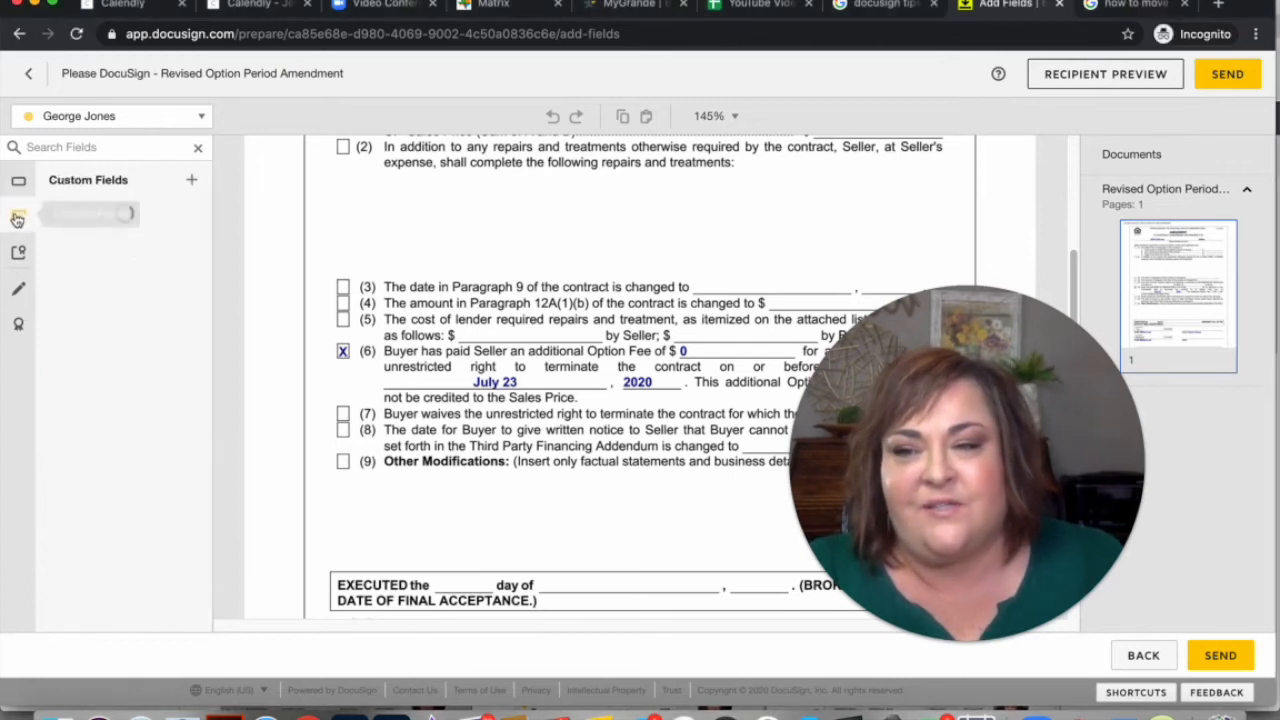
{"action": "left_click", "coordinate": [17, 255]}
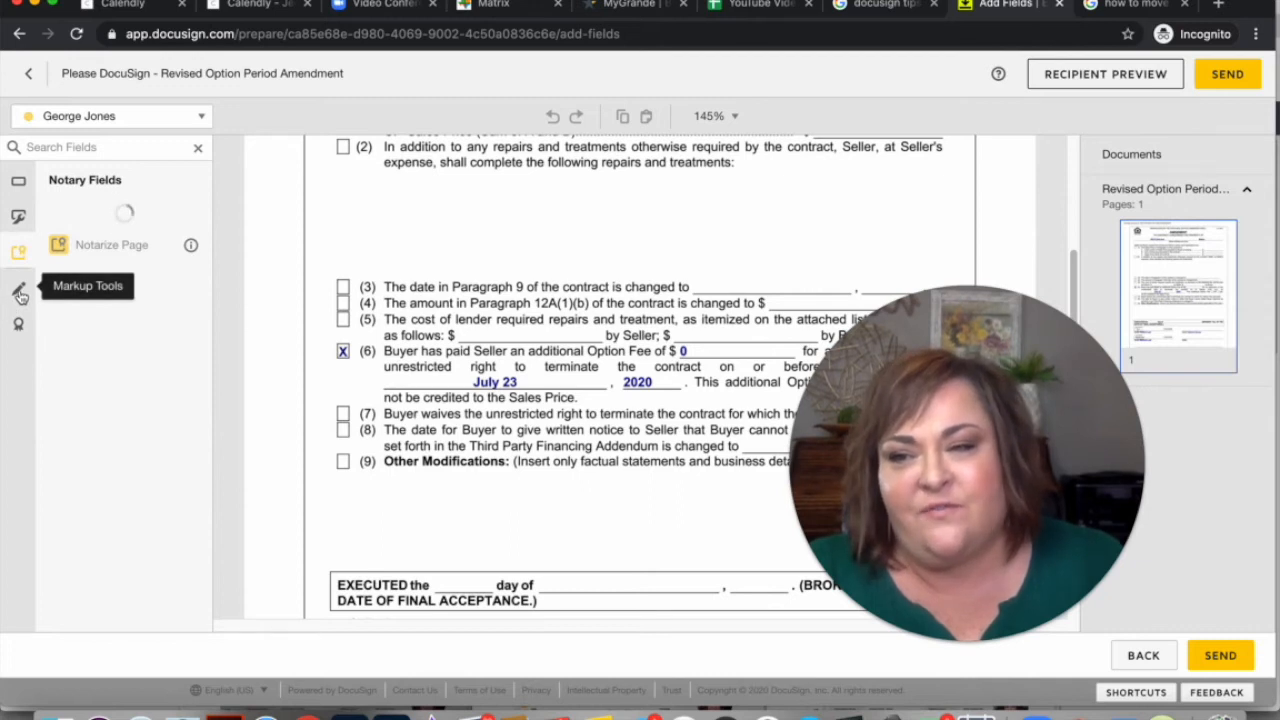
{"action": "left_click", "coordinate": [19, 291]}
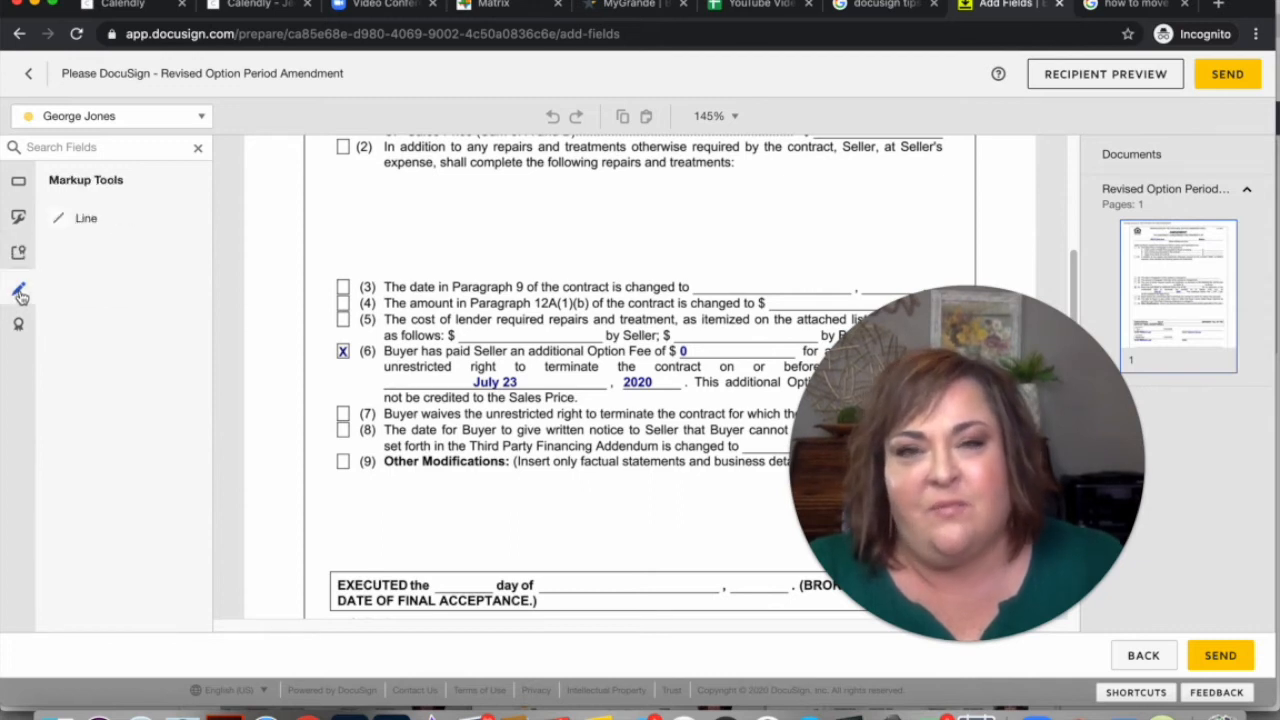
{"action": "left_click", "coordinate": [90, 224]}
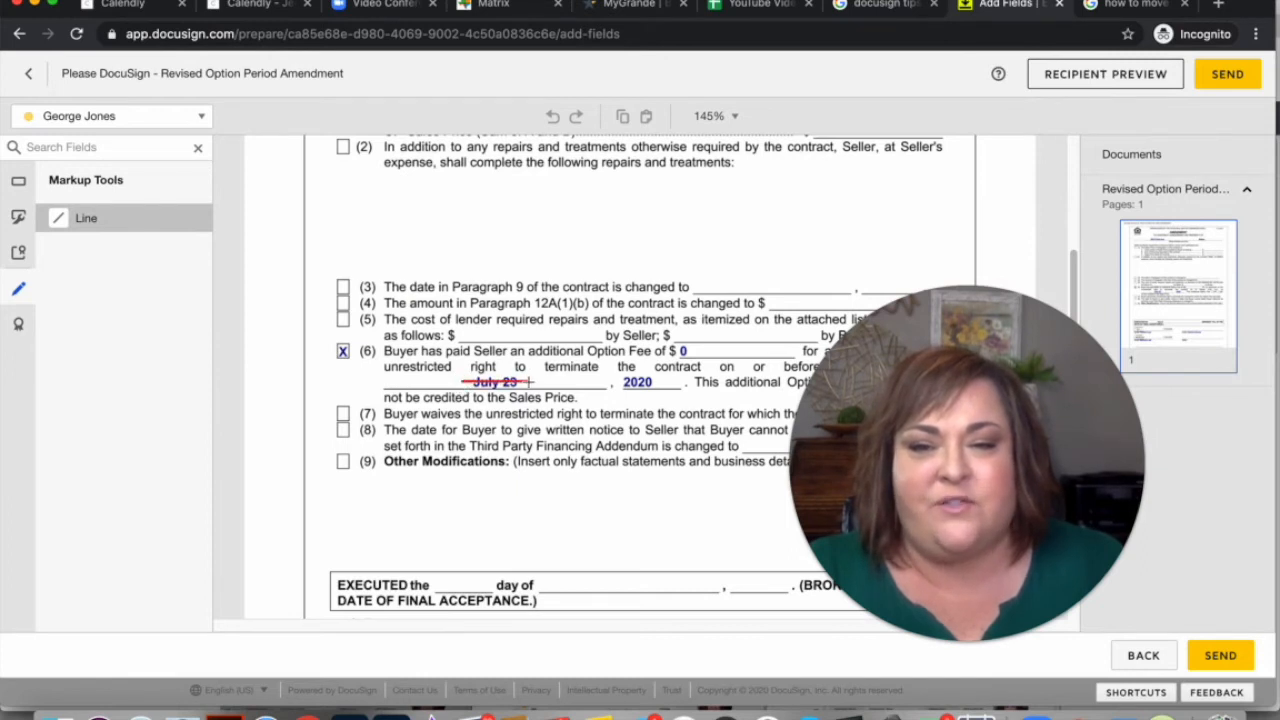
{"action": "left_click", "coordinate": [531, 386]}
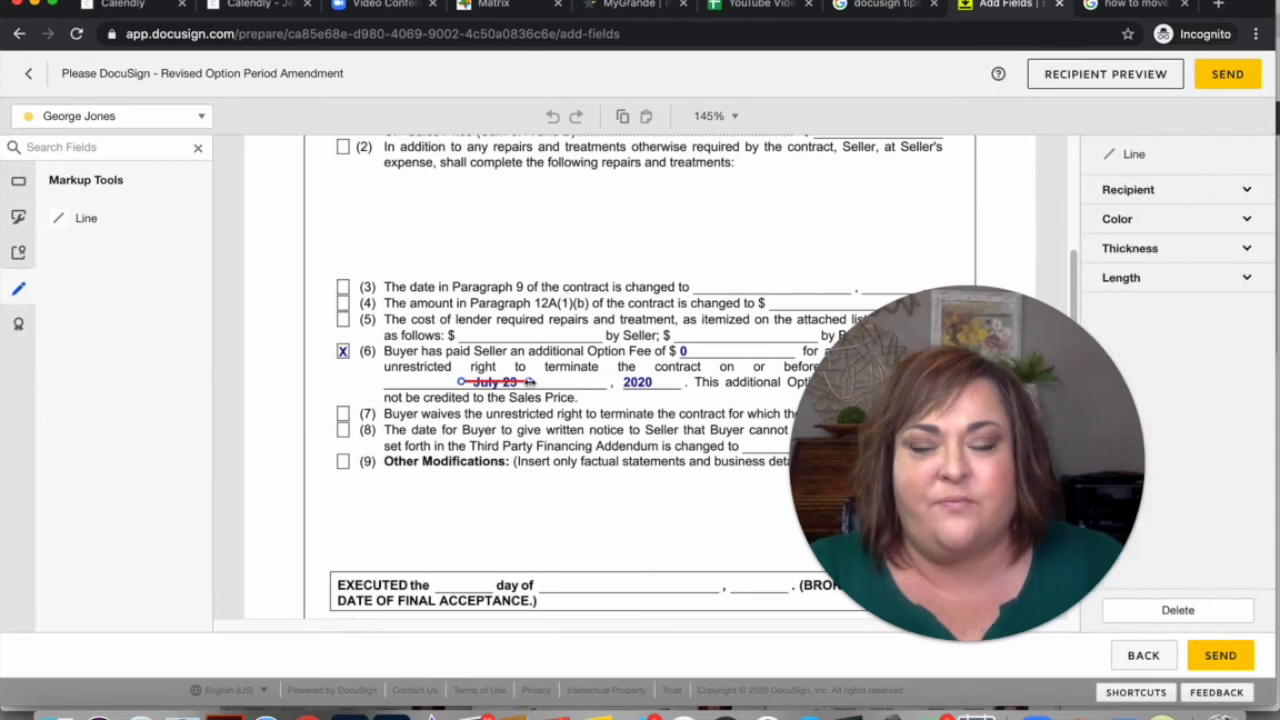
{"action": "left_click", "coordinate": [531, 416]}
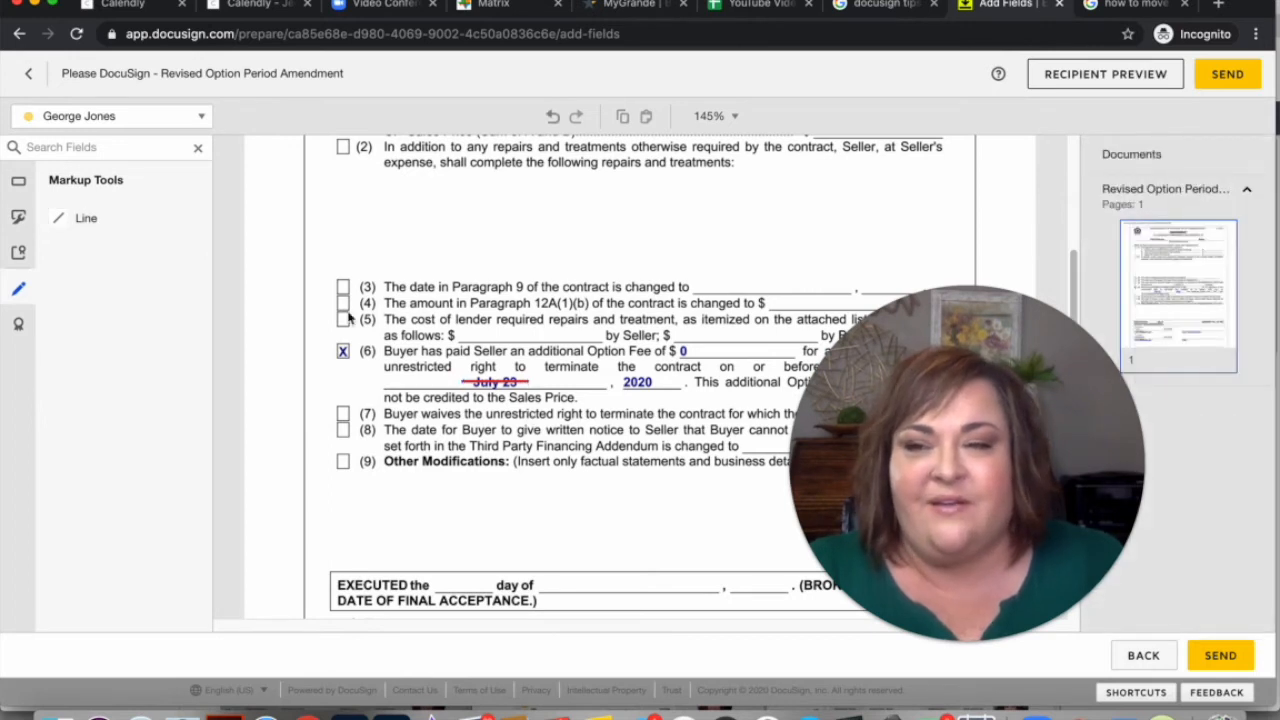
{"action": "left_click", "coordinate": [21, 184]}
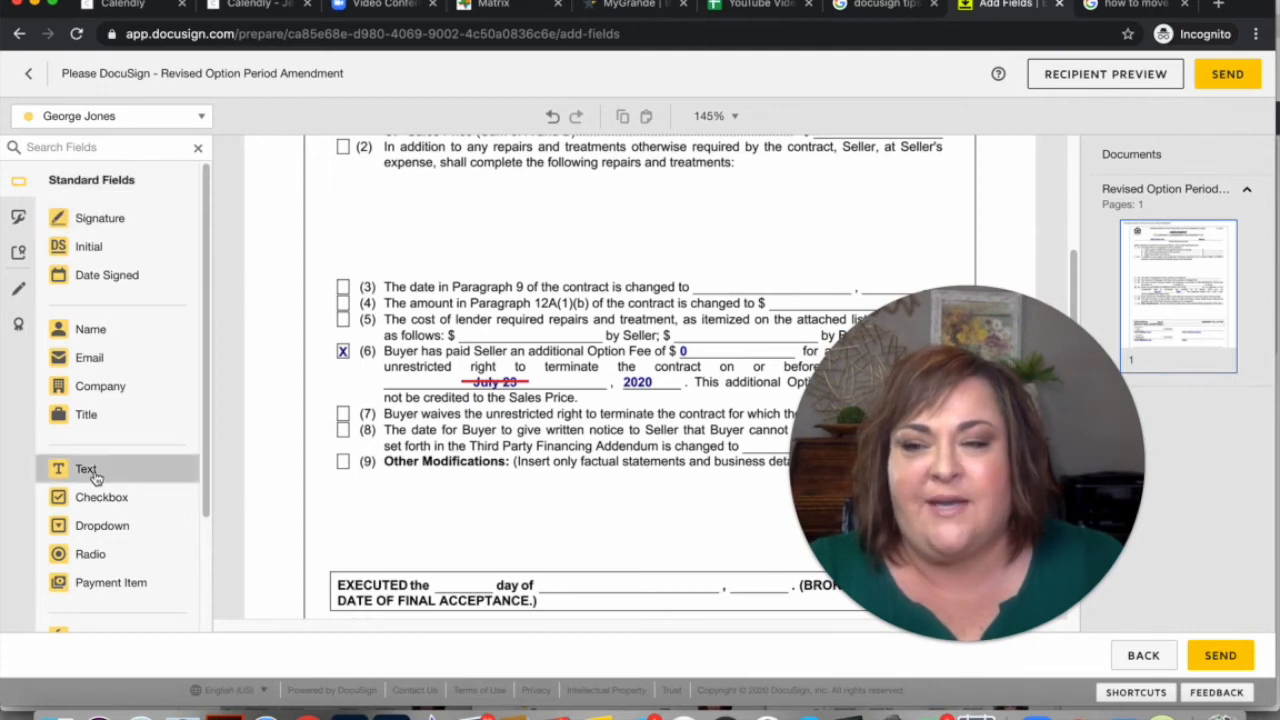
Place a narrowed Text field reading 'July 24' beside the struck-out date in item (6)
{"action": "left_click_drag", "start_coordinate": [96, 477], "coordinate": [392, 378]}
{"action": "left_click_drag", "start_coordinate": [484, 369], "coordinate": [456, 371]}
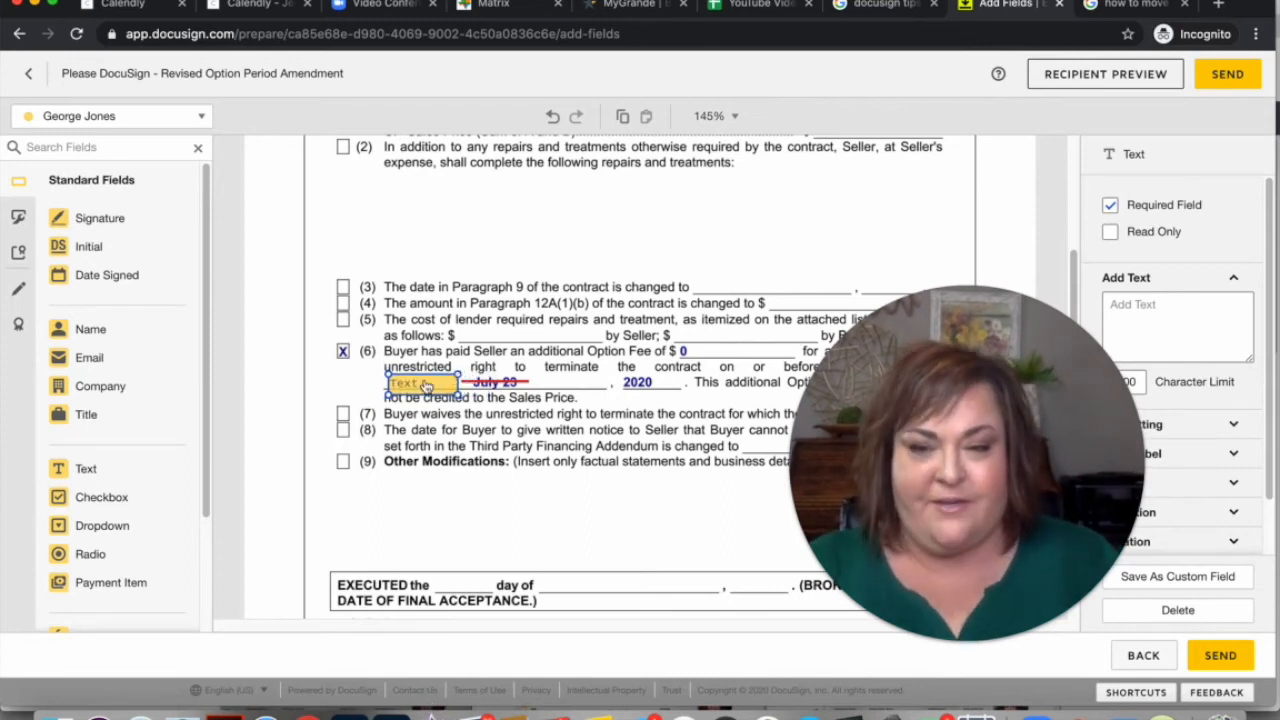
{"action": "left_click", "coordinate": [425, 386]}
{"action": "type", "text": "July 24"}
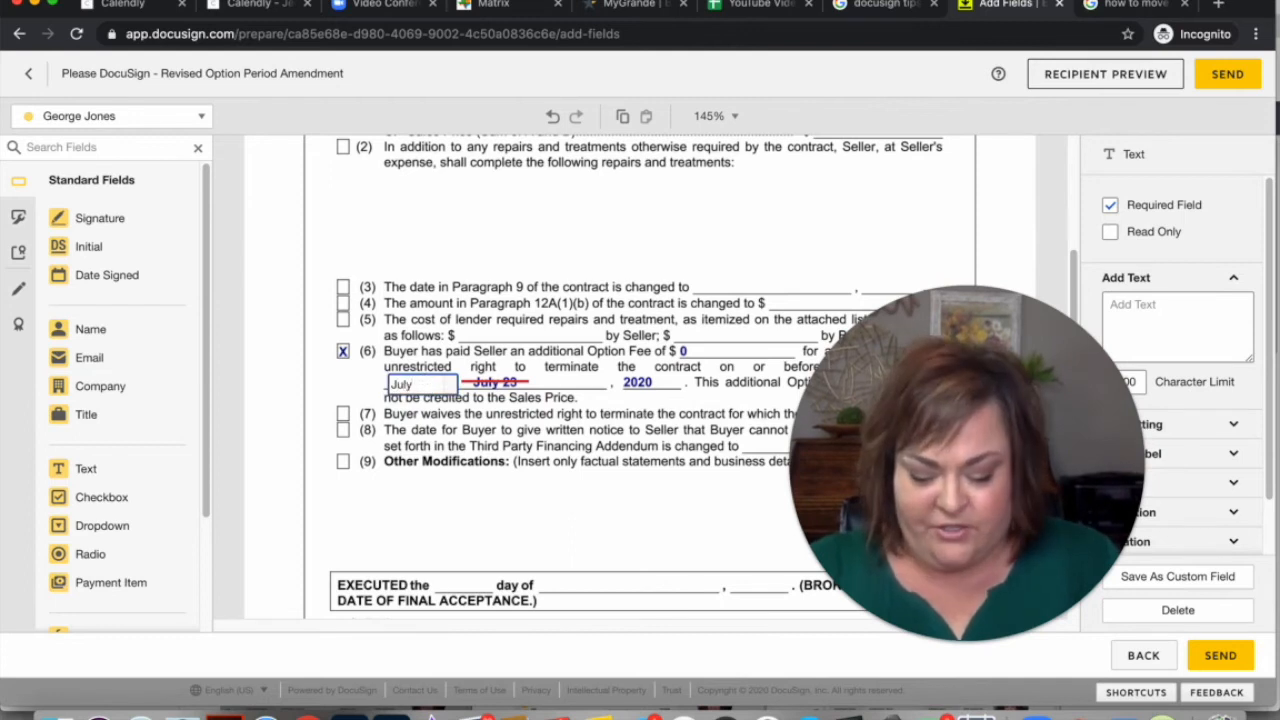
{"action": "left_click", "coordinate": [567, 292]}
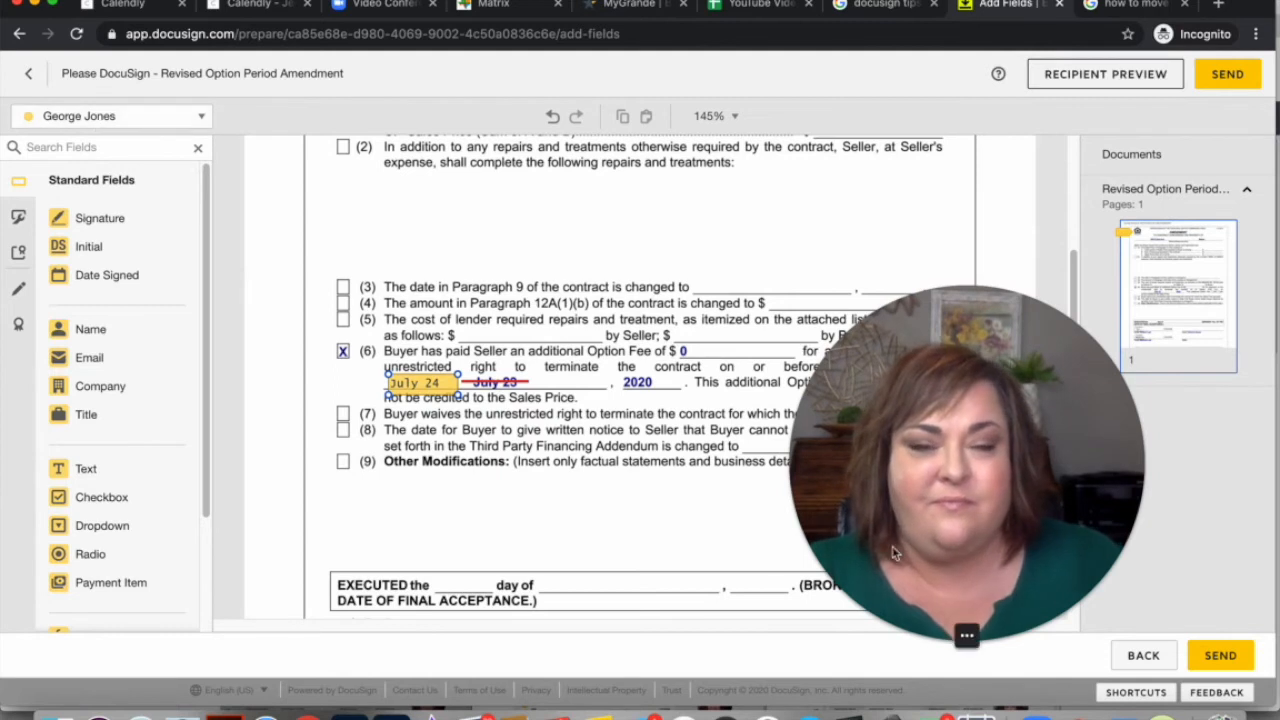
{"action": "left_click_drag", "start_coordinate": [893, 553], "coordinate": [27, 438]}
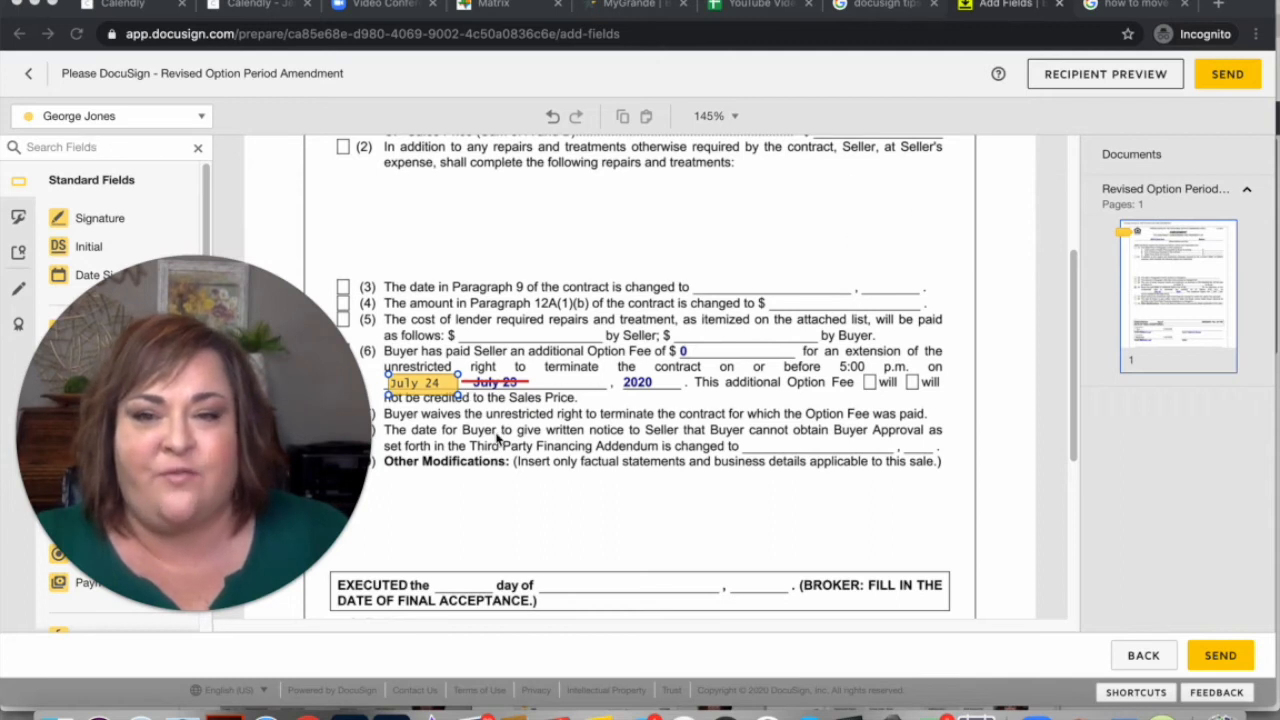
Uncheck Required Field and check Read Only on the July 24 text field
{"action": "left_click", "coordinate": [425, 389]}
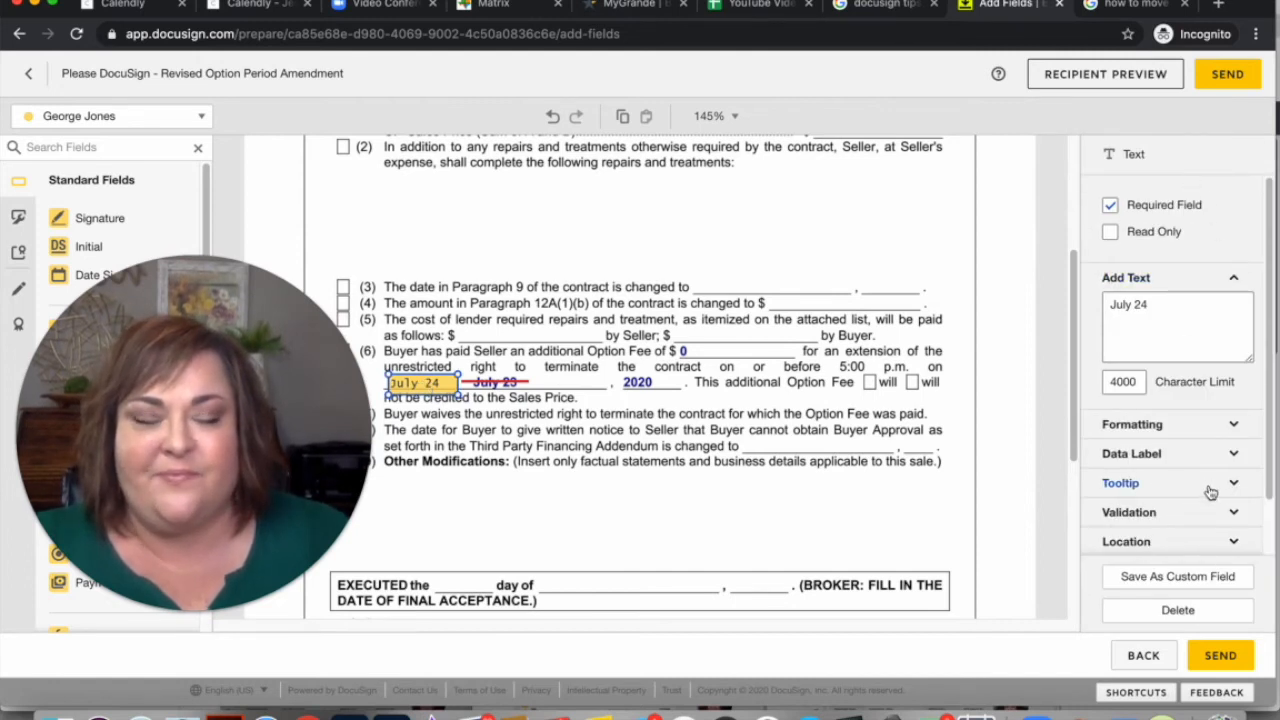
{"action": "left_click", "coordinate": [1110, 206]}
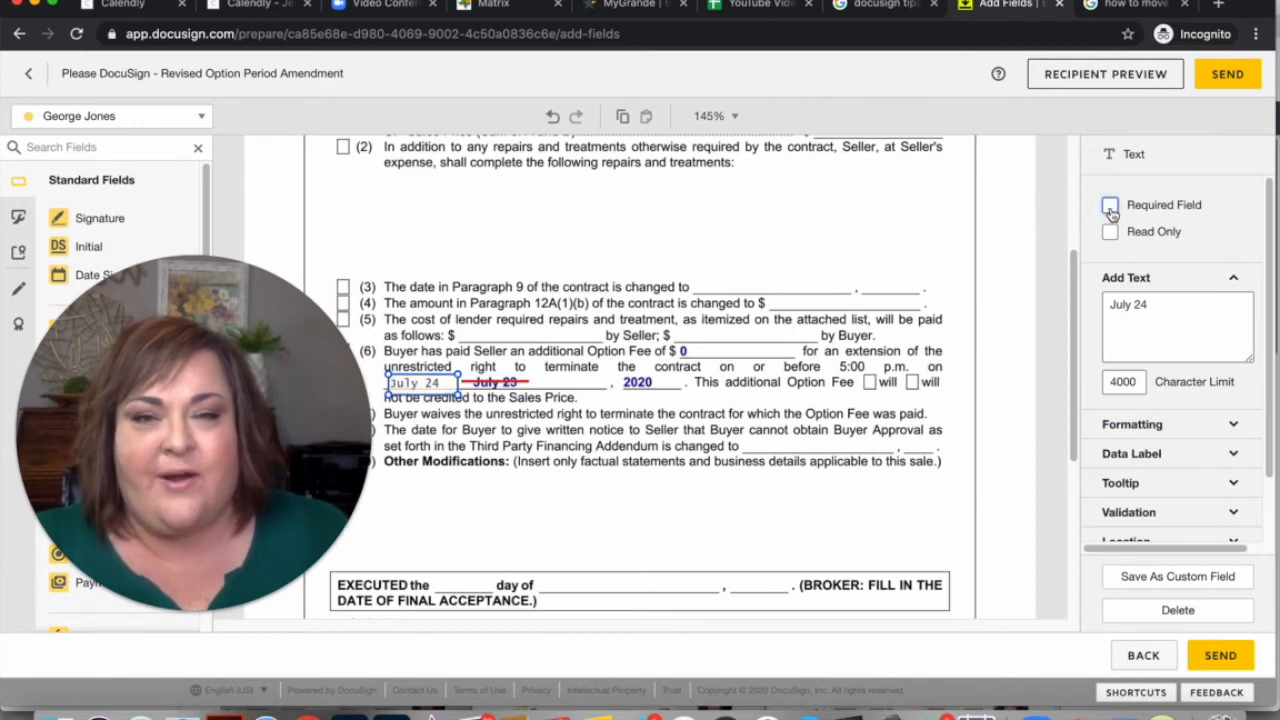
{"action": "left_click", "coordinate": [1110, 233]}
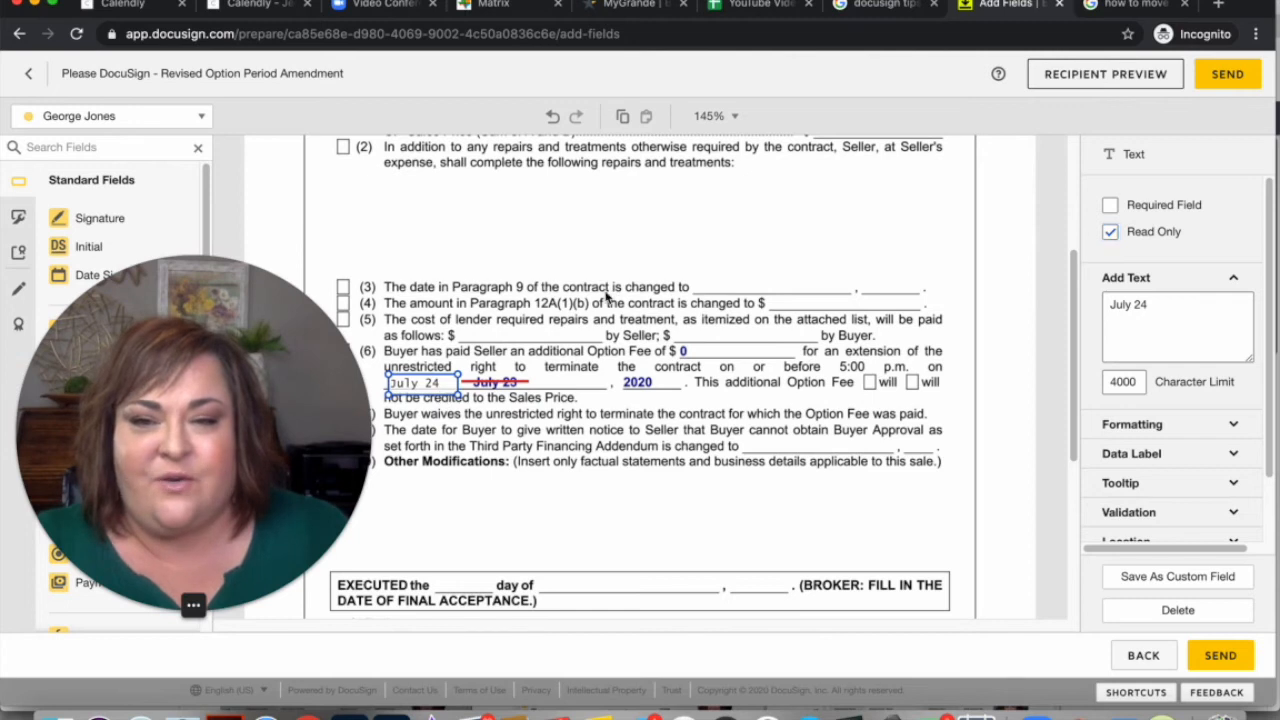
{"action": "left_click", "coordinate": [606, 293]}
{"action": "left_click_drag", "start_coordinate": [954, 425], "coordinate": [986, 412]}
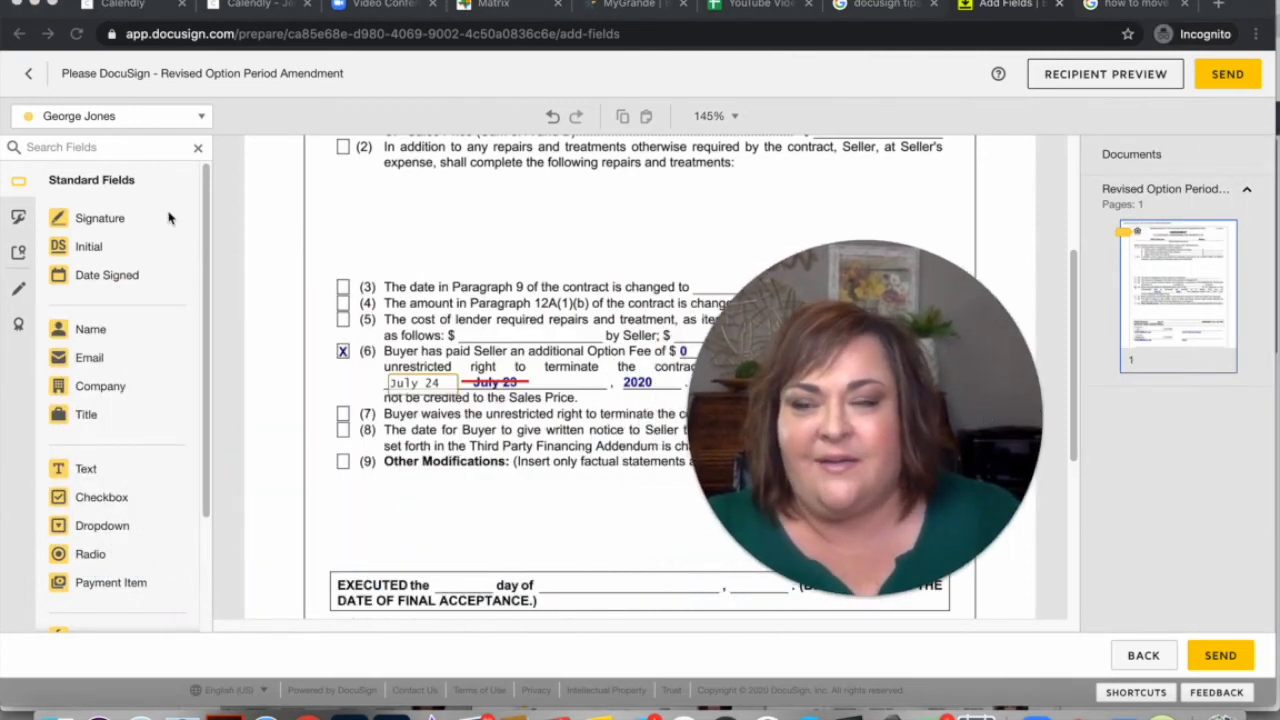
Place an Initial field left of item (6) and send the amendment envelope to the recipient
{"action": "left_click_drag", "start_coordinate": [89, 254], "coordinate": [288, 351]}
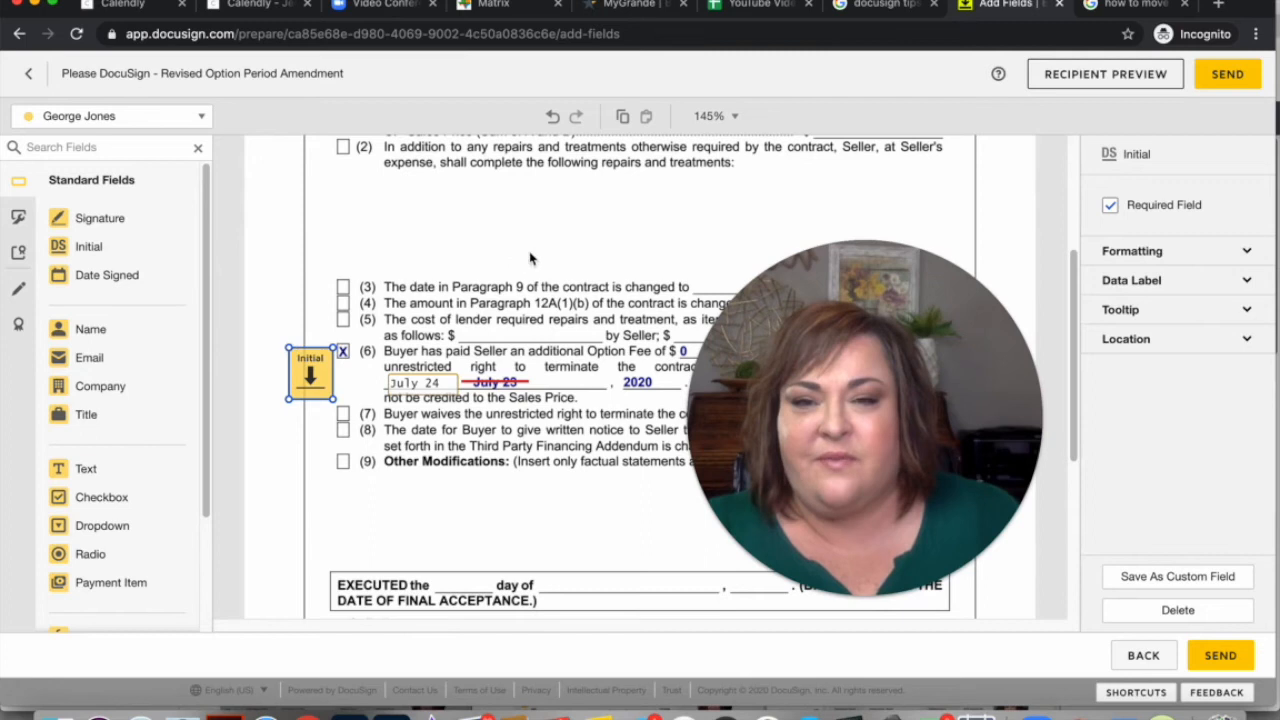
{"action": "left_click", "coordinate": [530, 258]}
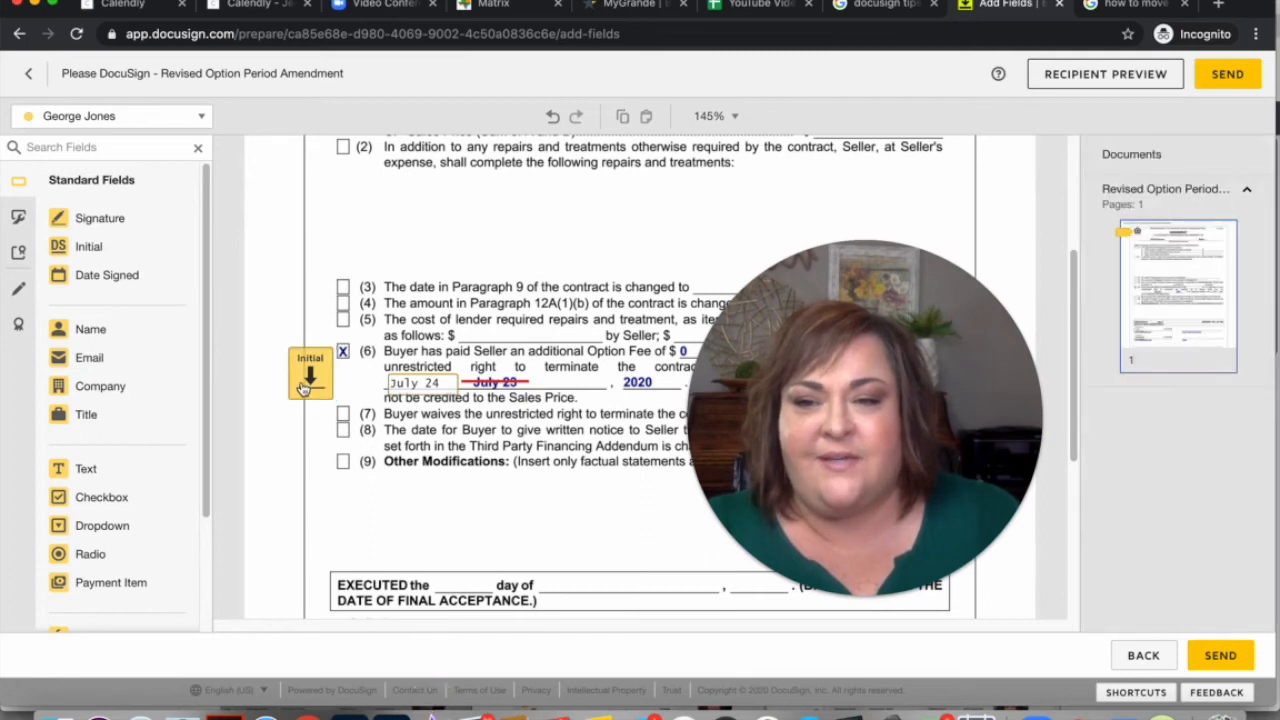
{"action": "left_click", "coordinate": [1229, 75]}
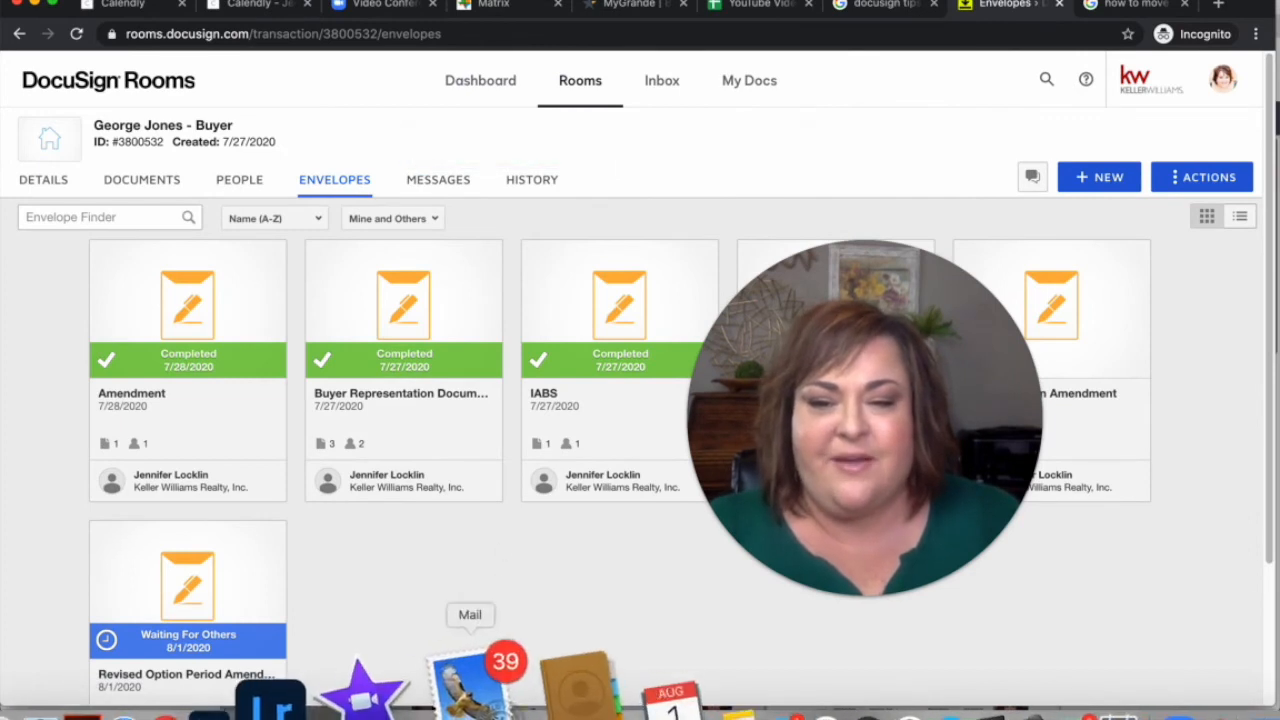
{"action": "left_click", "coordinate": [470, 688]}
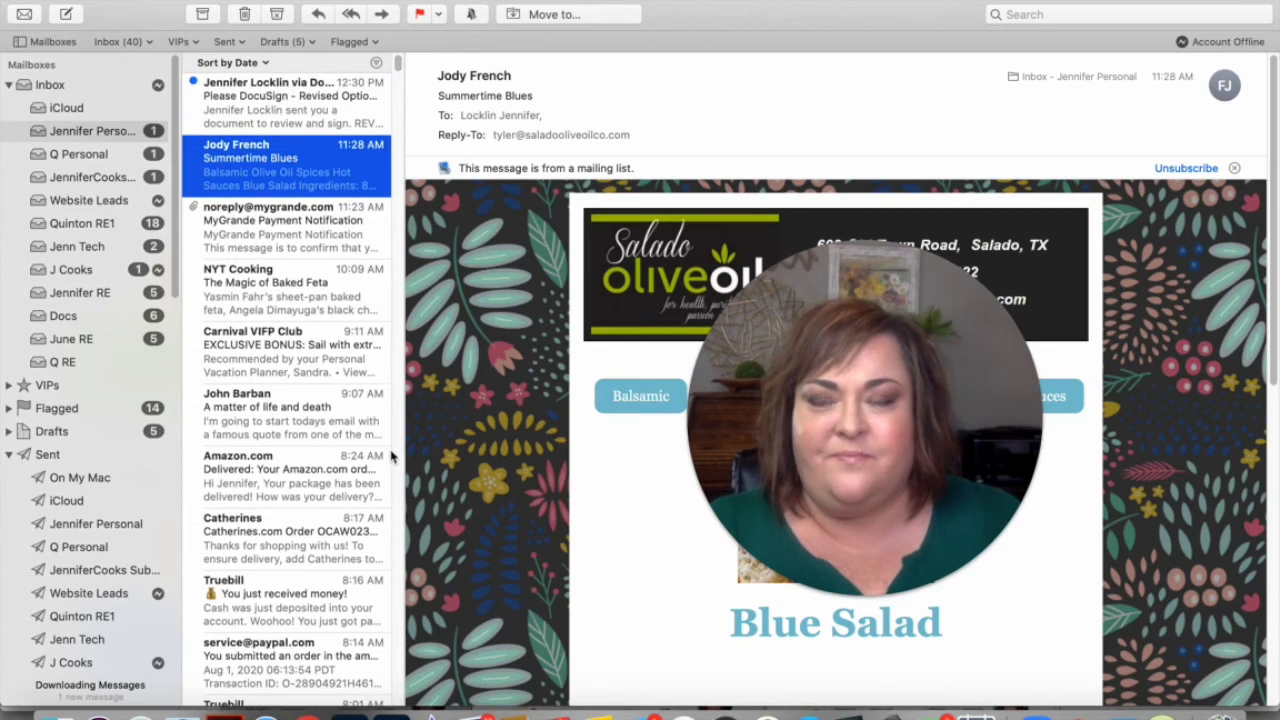
Open the 'Please DocuSign - Revised Option Period Amendment' email and launch the document for review
{"action": "left_click", "coordinate": [316, 116]}
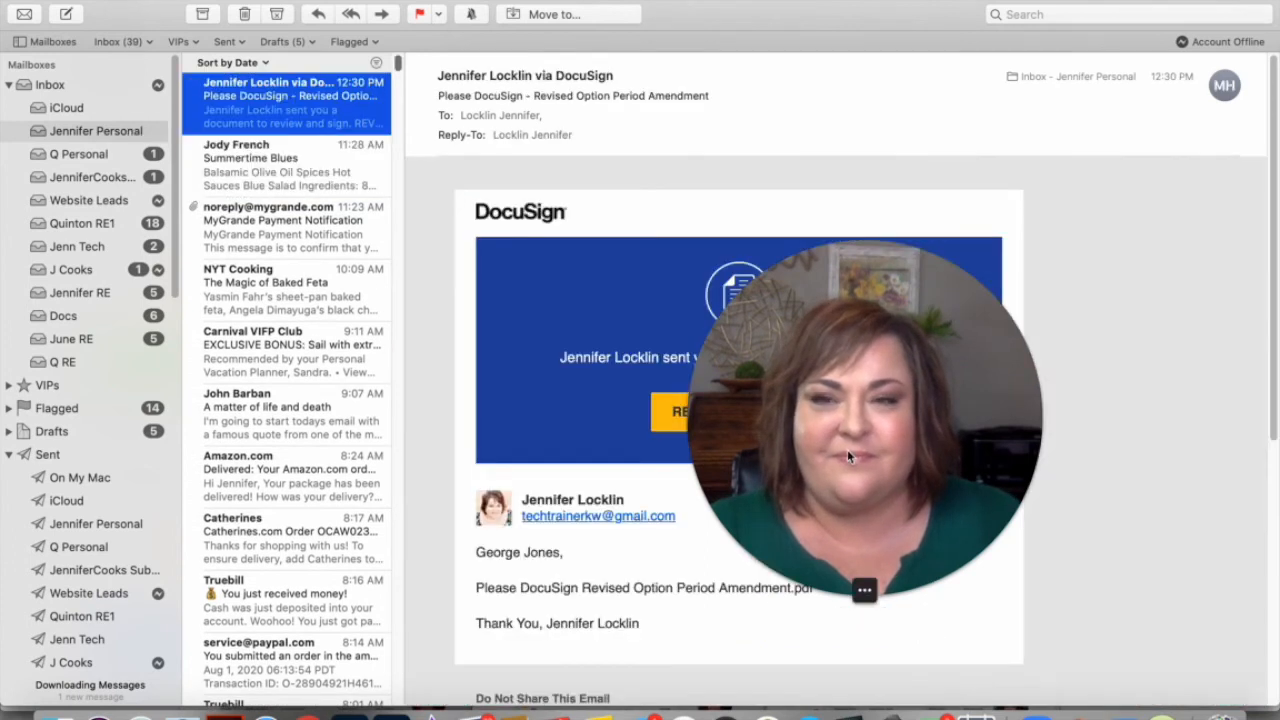
{"action": "left_click_drag", "start_coordinate": [847, 449], "coordinate": [1040, 470]}
{"action": "left_click", "coordinate": [727, 418]}
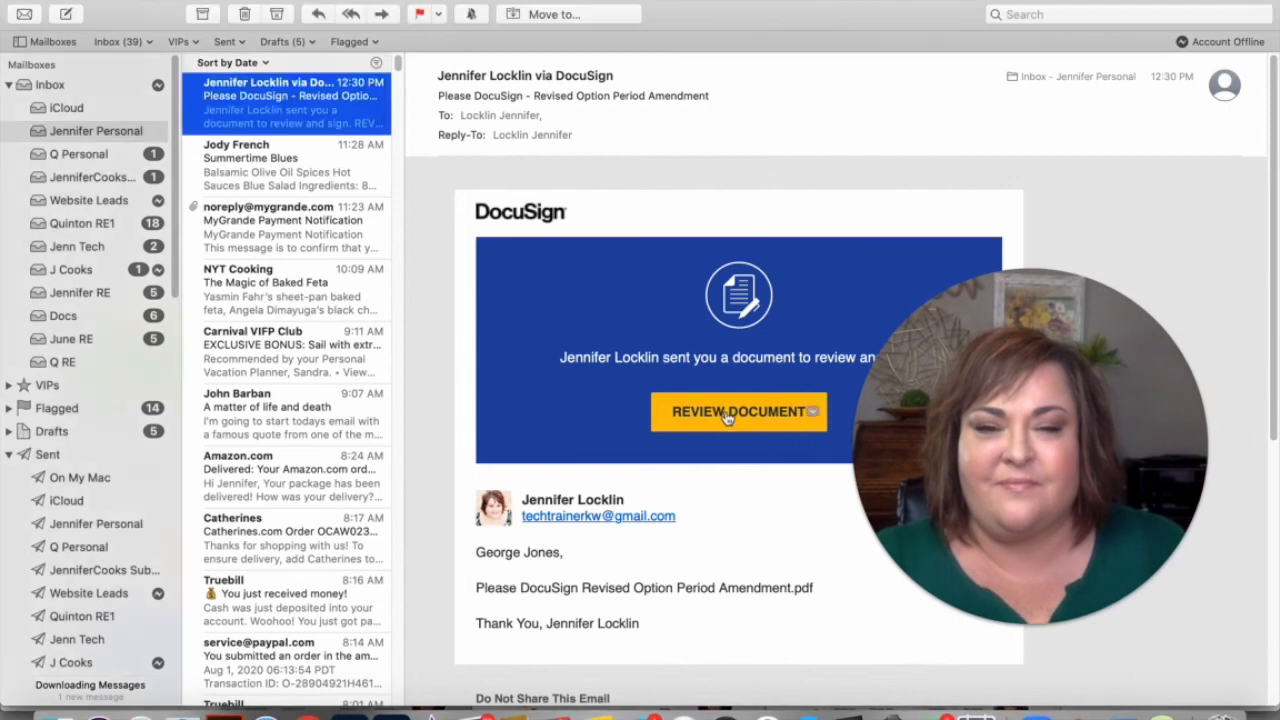
{"action": "left_click", "coordinate": [727, 418]}
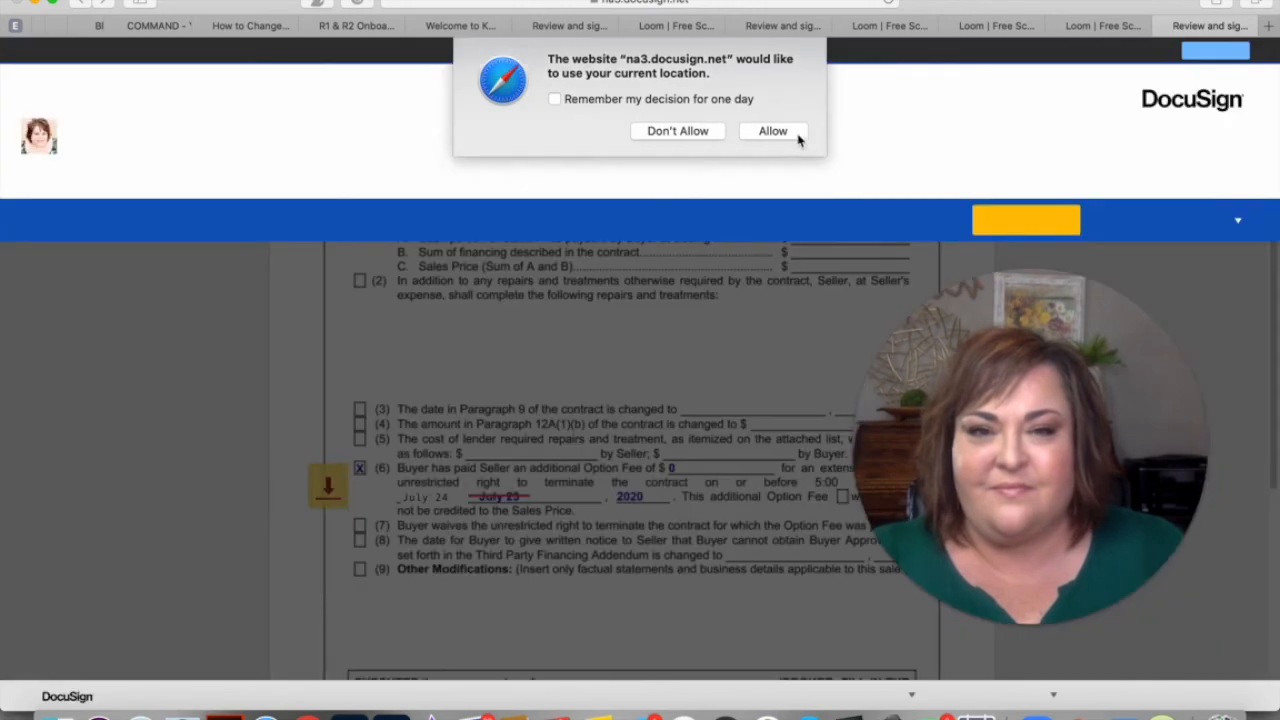
Allow location, begin signing, and adopt initials into the Initial field beside item (6)
{"action": "left_click", "coordinate": [771, 134]}
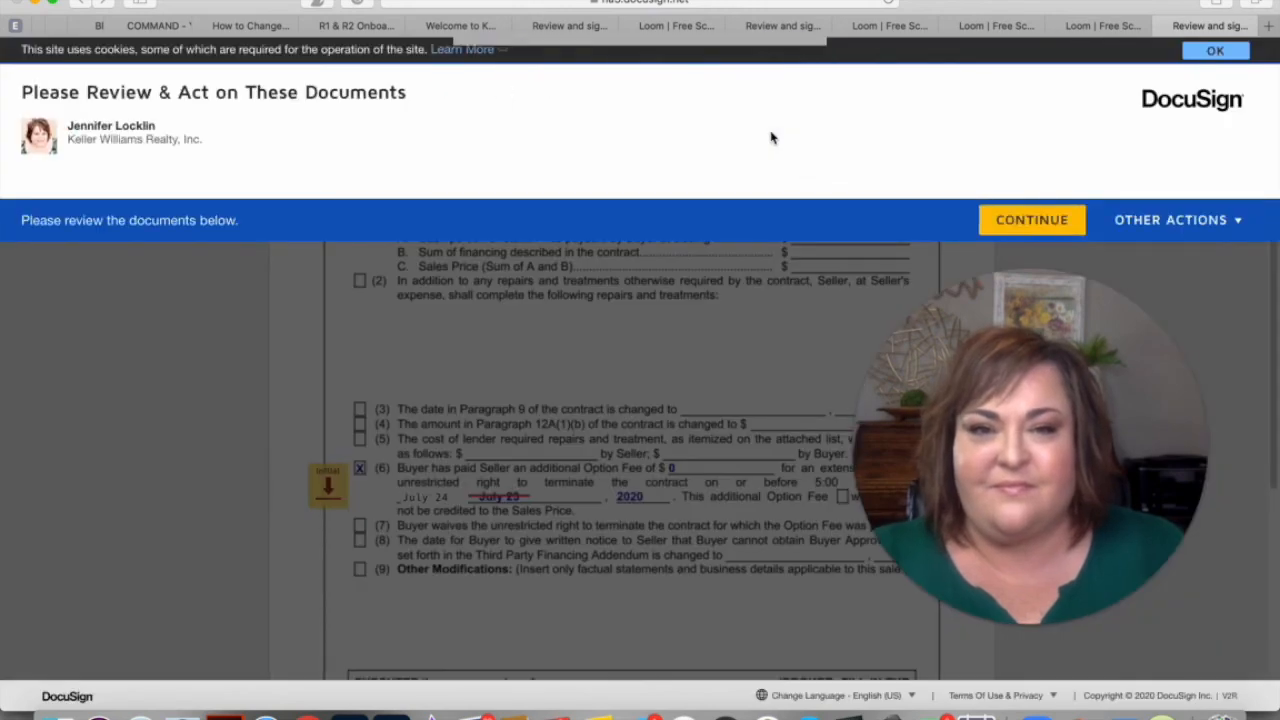
{"action": "left_click", "coordinate": [1031, 219]}
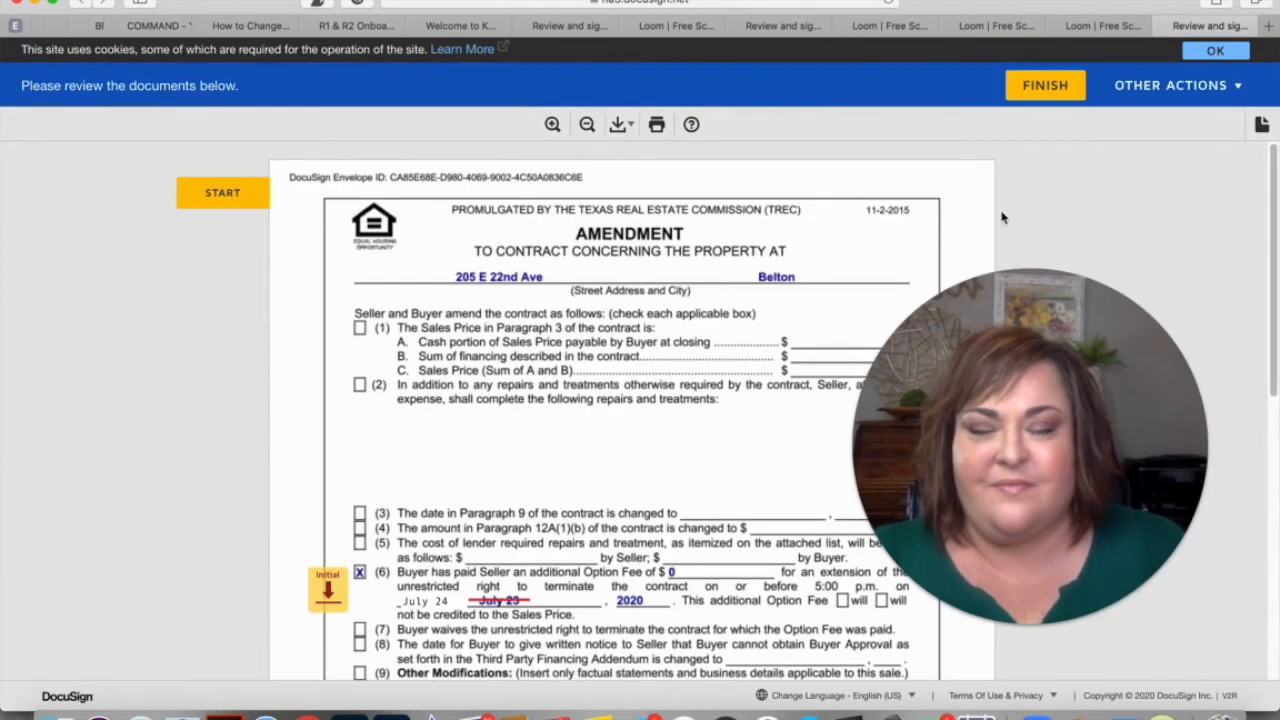
{"action": "left_click", "coordinate": [219, 194]}
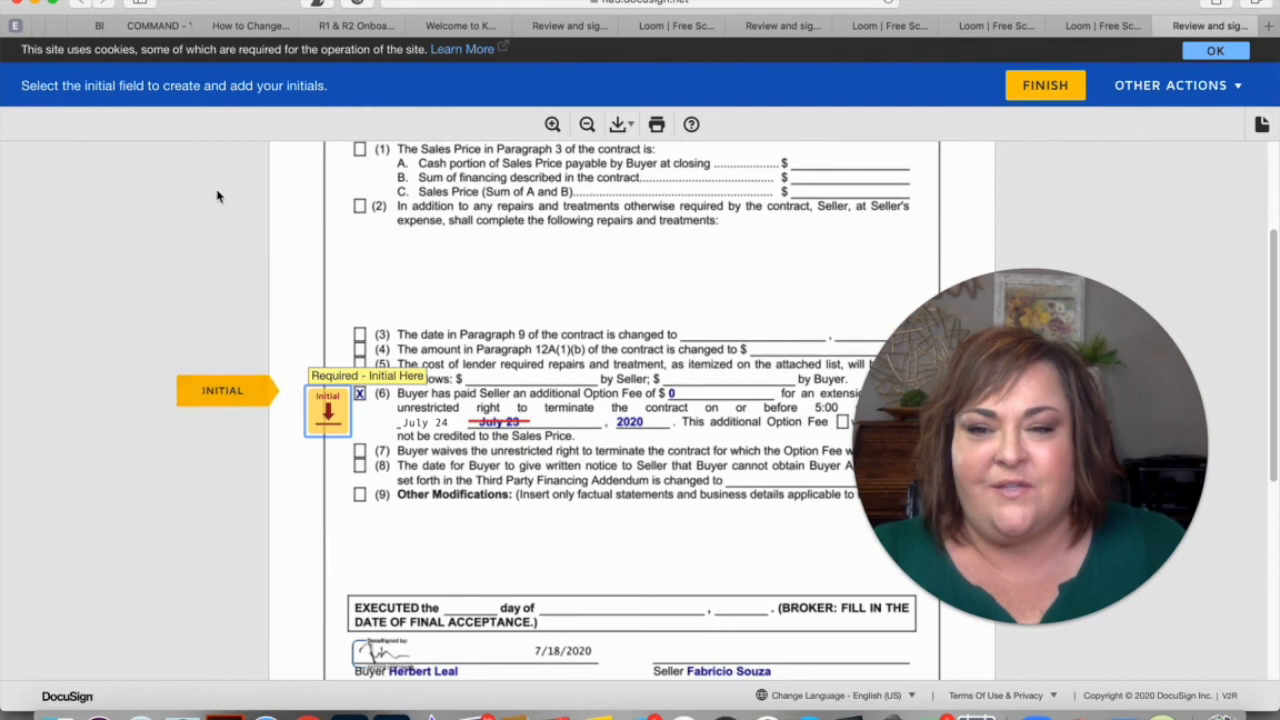
{"action": "left_click", "coordinate": [325, 420]}
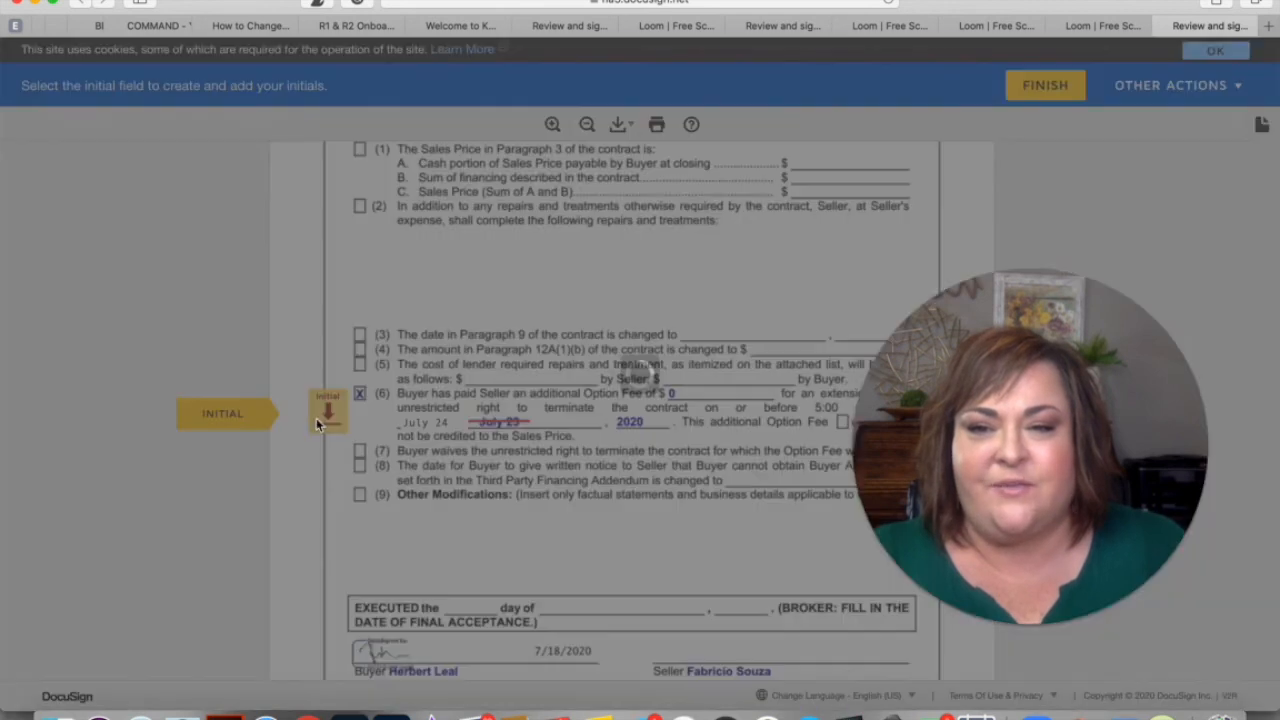
{"action": "left_click", "coordinate": [341, 508]}
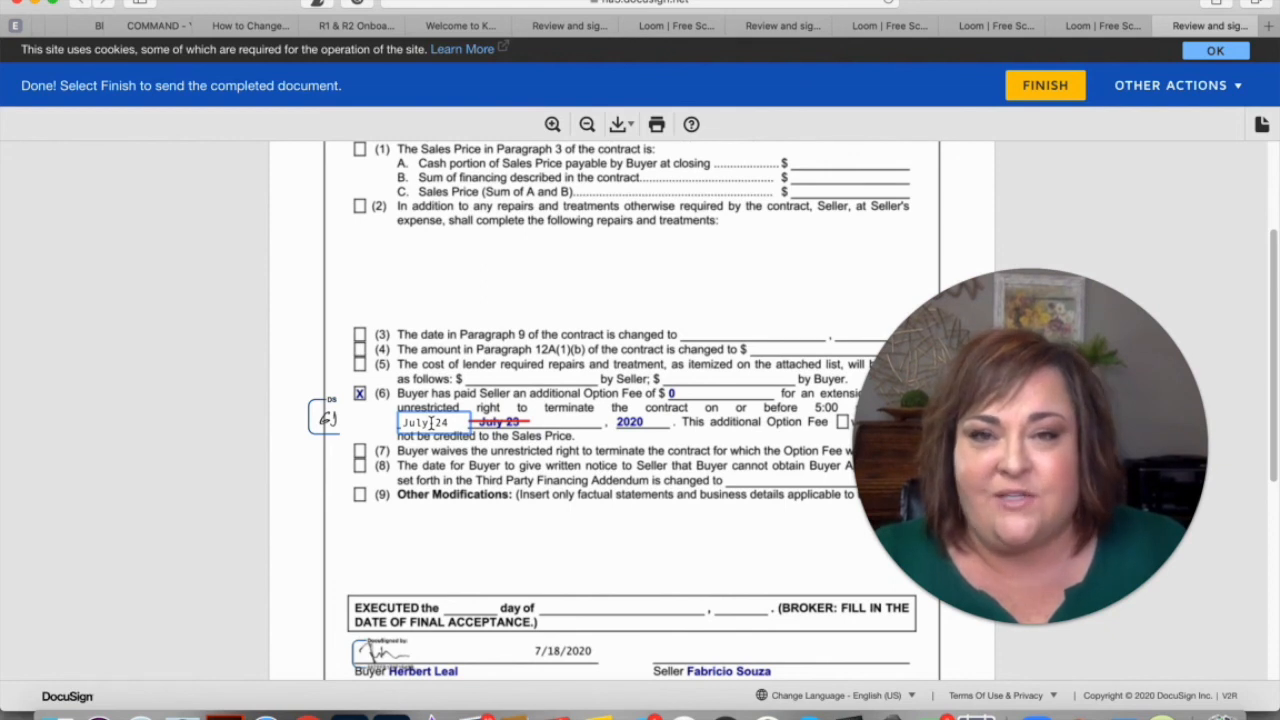
{"action": "scroll", "coordinate": [438, 457], "scroll_direction": "down", "scroll_amount": 1}
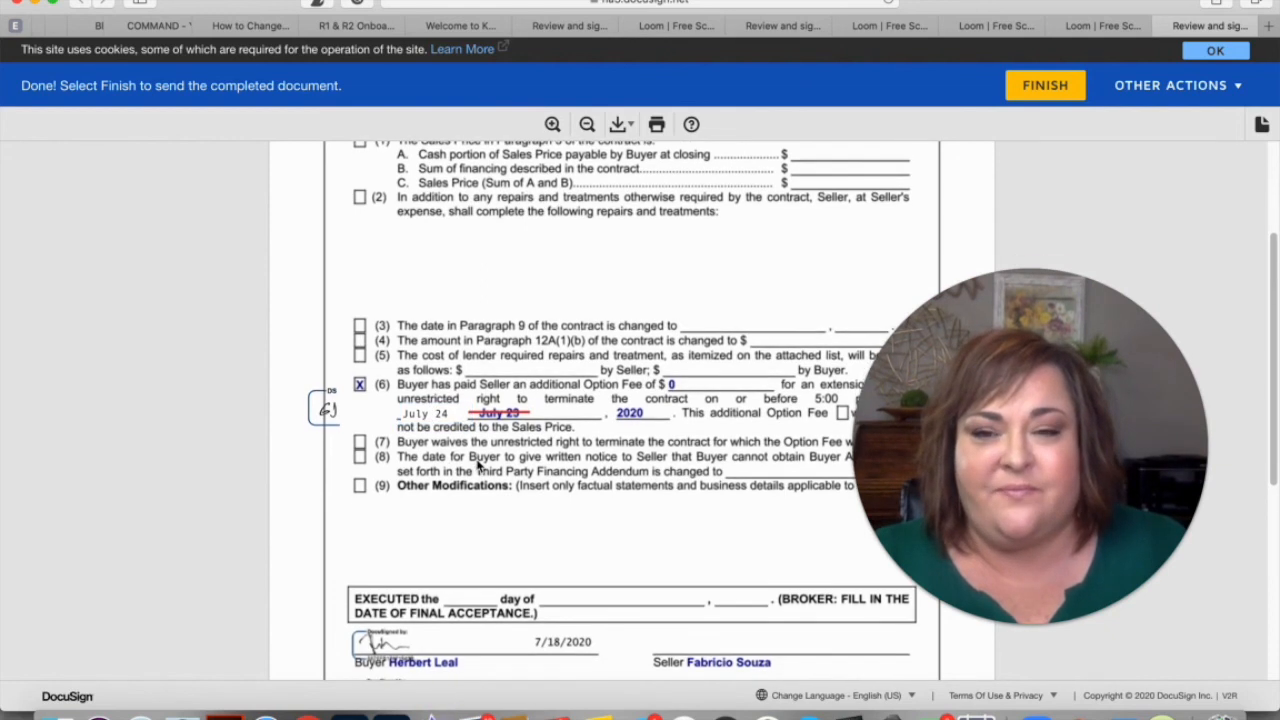
{"action": "scroll", "coordinate": [500, 440], "scroll_direction": "up", "scroll_amount": 1}
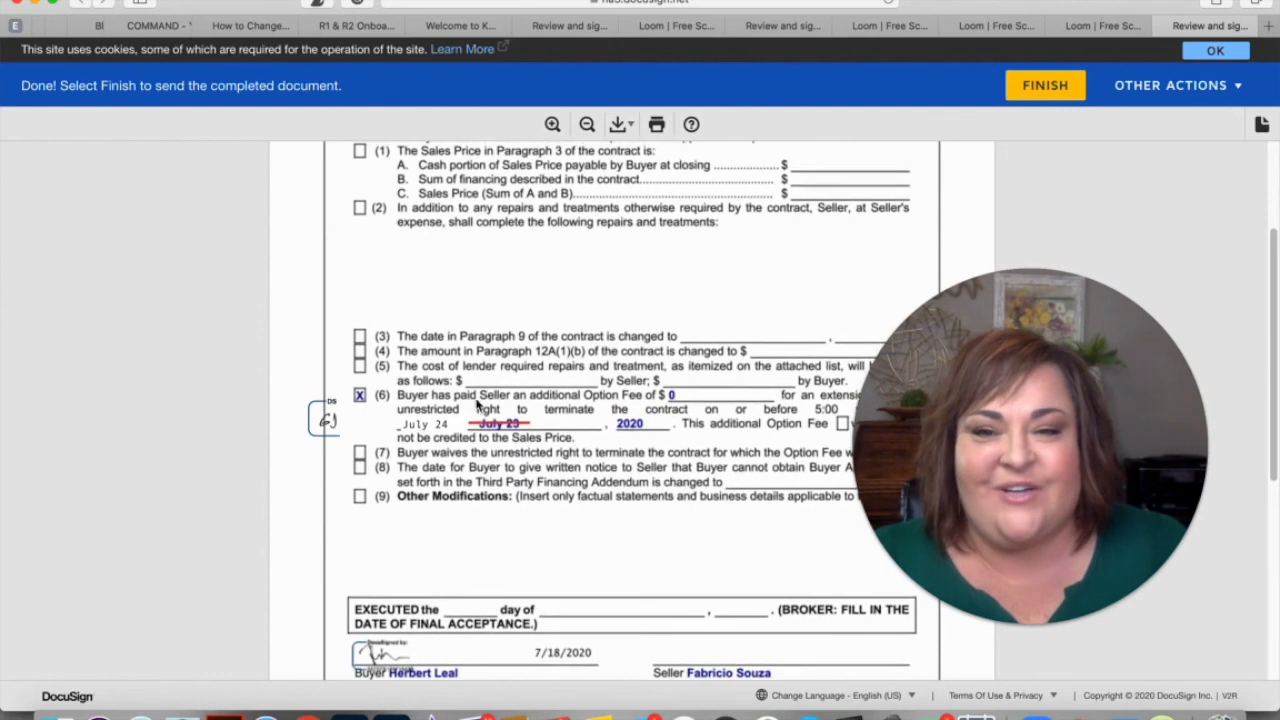
{"action": "scroll", "coordinate": [520, 432], "scroll_direction": "down", "scroll_amount": 1}
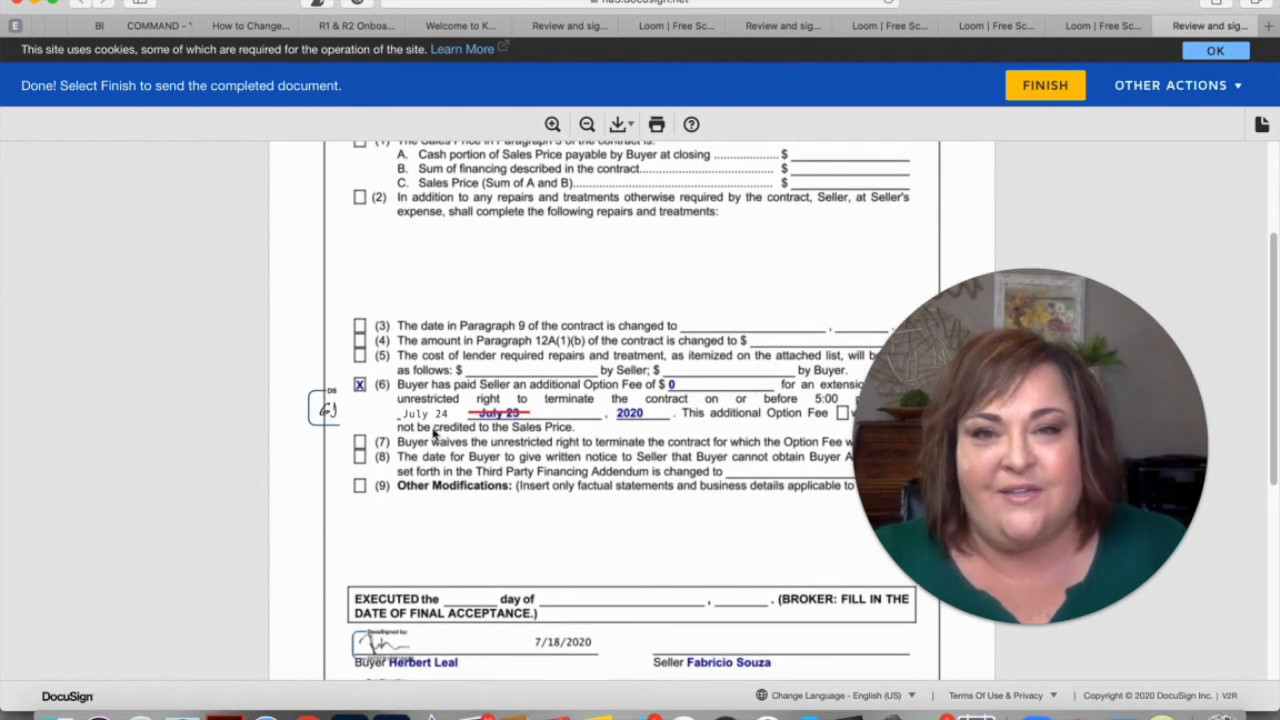
{"action": "scroll", "coordinate": [664, 390], "scroll_direction": "up", "scroll_amount": 1}
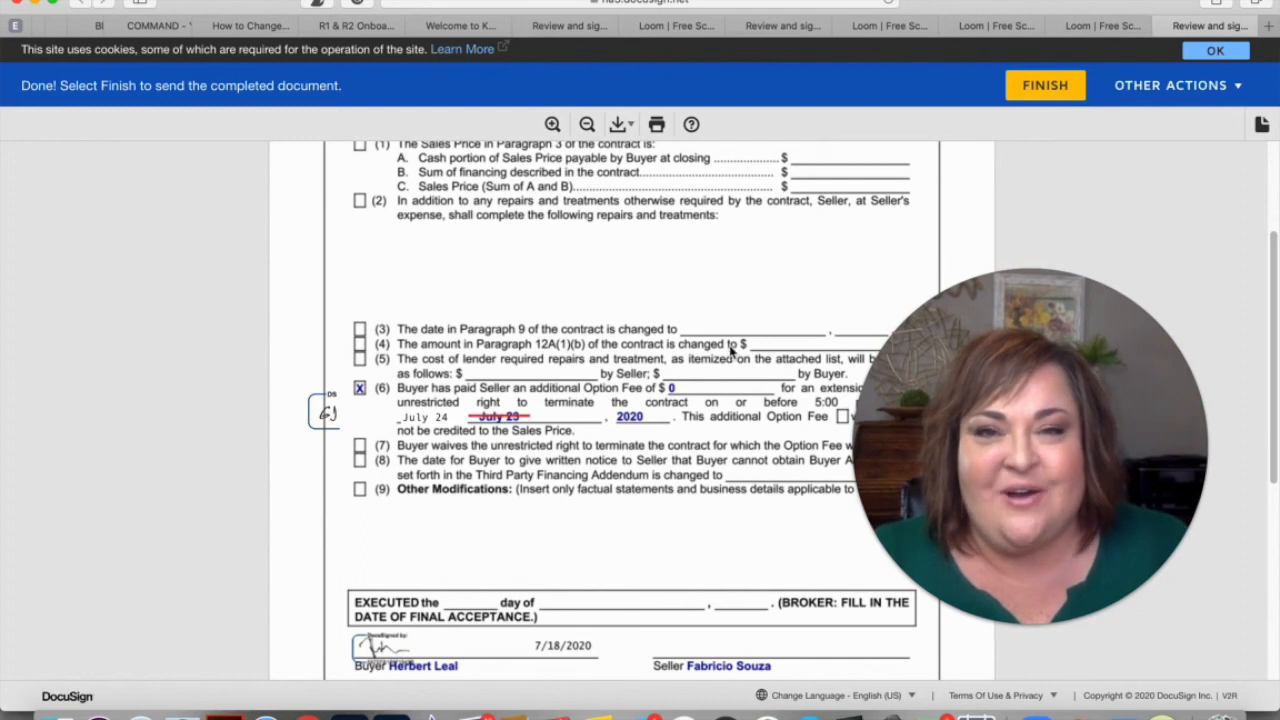